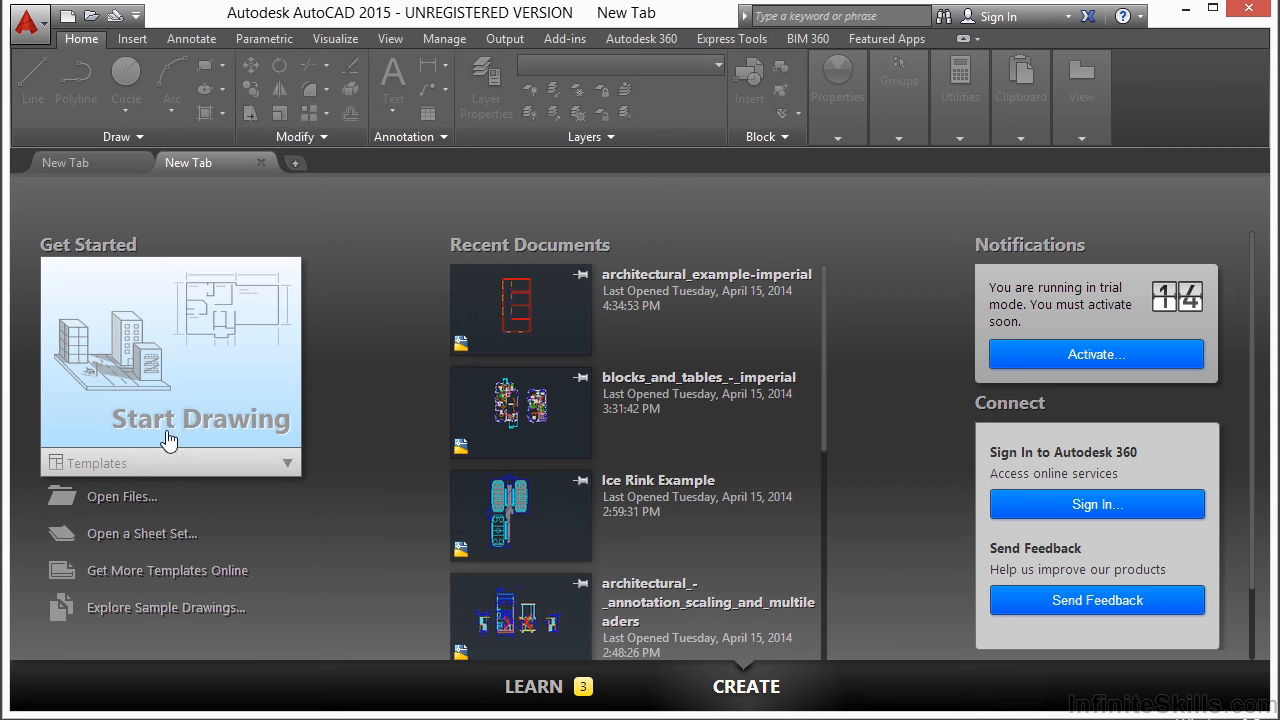
Start a new drawing from the Tutorial-iArch.dwt template and switch it to model space
{"action": "left_click", "coordinate": [152, 463]}
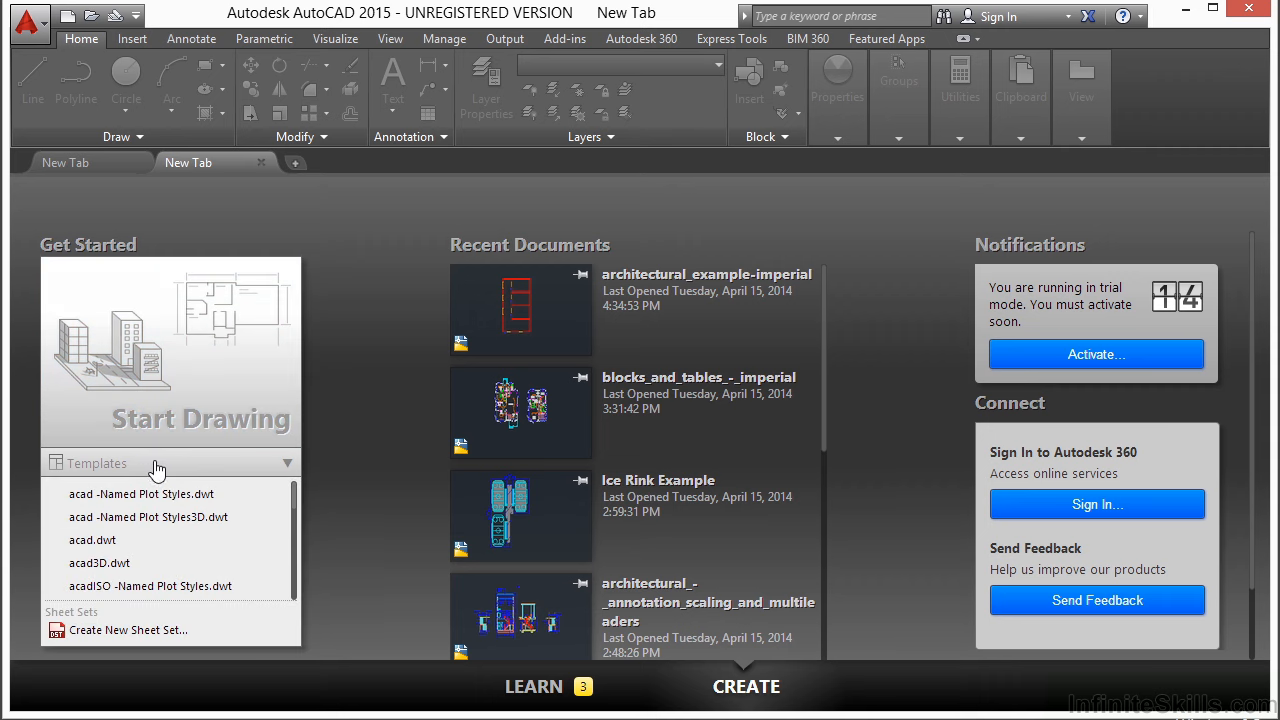
{"action": "scroll", "coordinate": [230, 525], "scroll_direction": "down", "scroll_amount": 4}
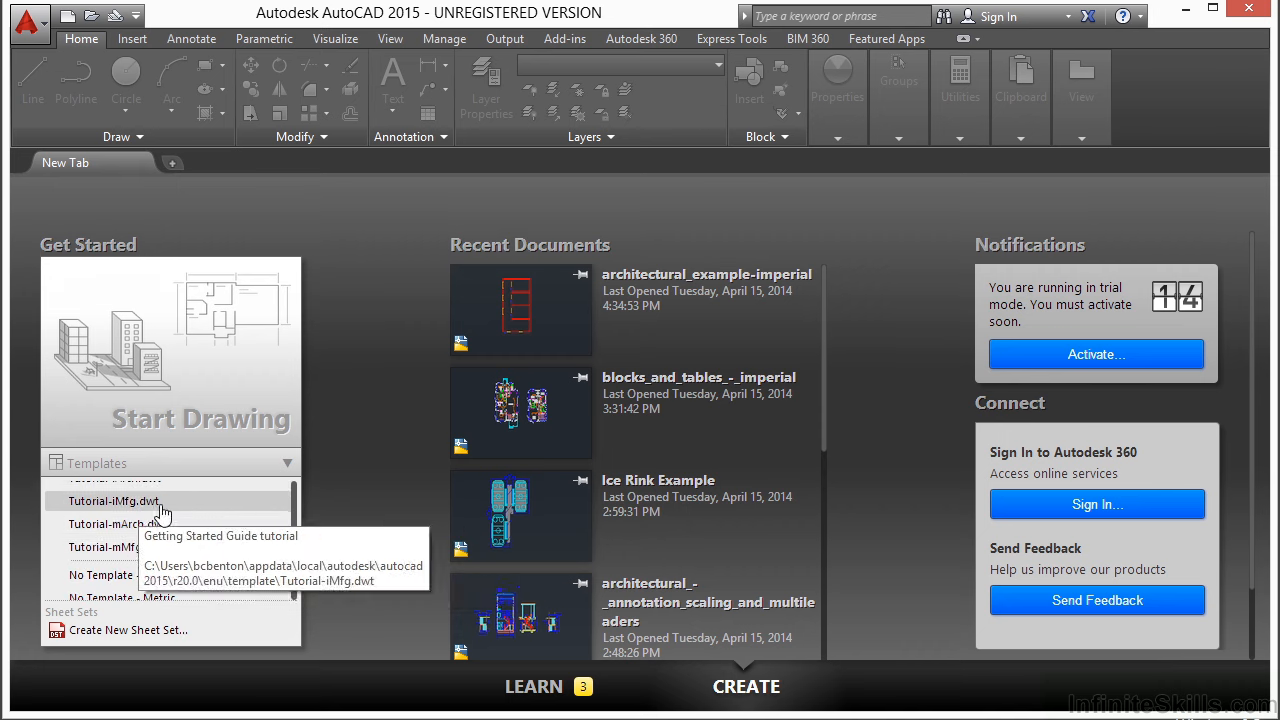
{"action": "scroll", "coordinate": [160, 540], "scroll_direction": "up", "scroll_amount": 3}
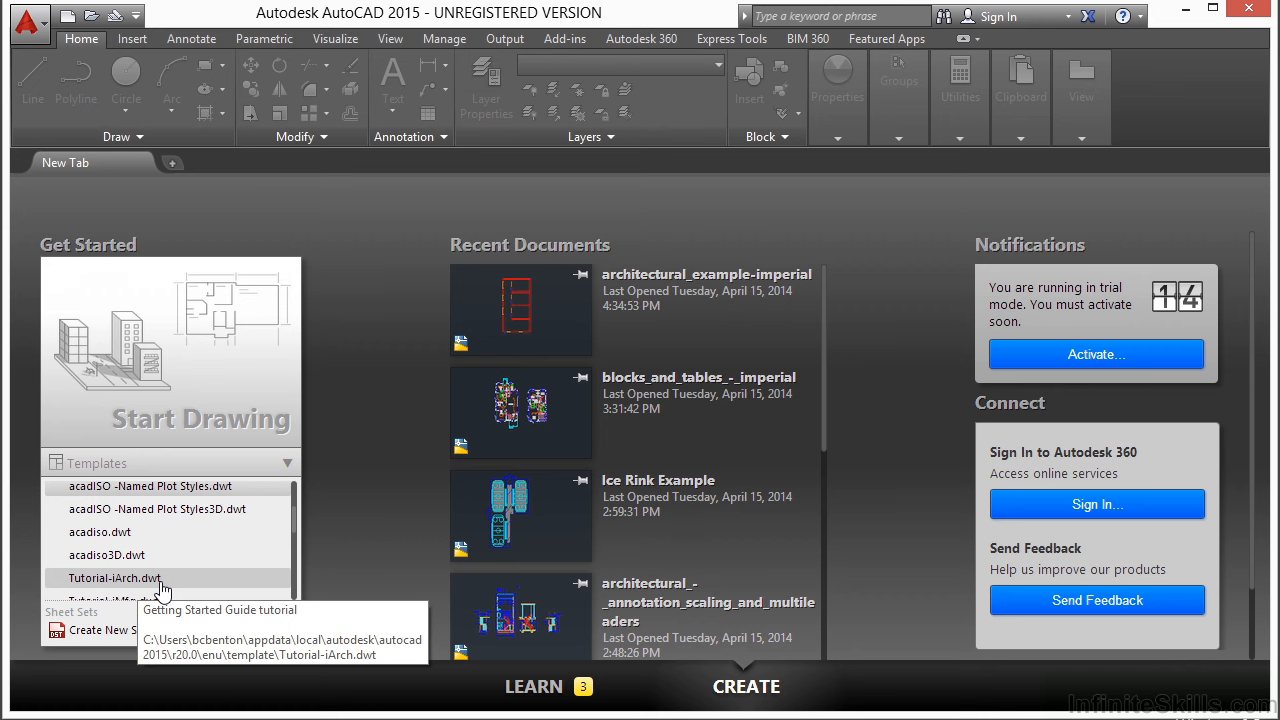
{"action": "left_click", "coordinate": [162, 586]}
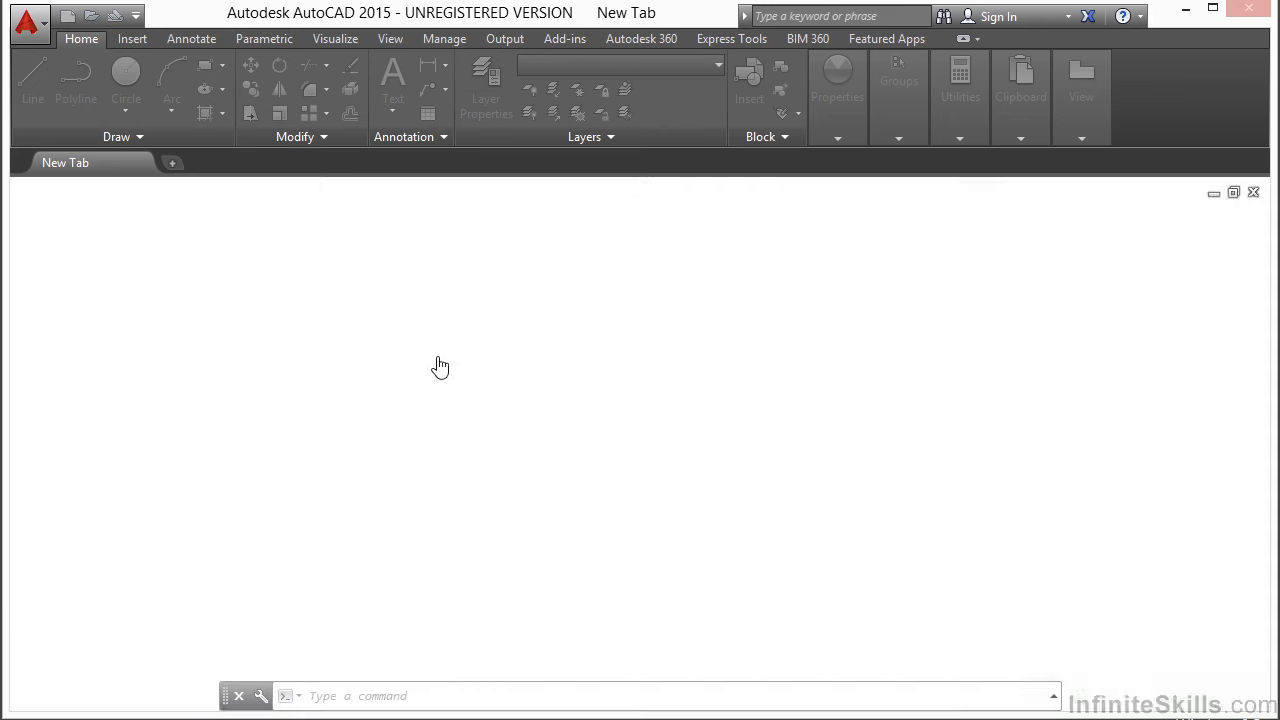
{"action": "mouse_move", "coordinate": [389, 434]}
{"action": "middle_mouse_down"}
{"action": "mouse_move", "coordinate": [497, 380]}
{"action": "mouse_move", "coordinate": [582, 373]}
{"action": "middle_mouse_up"}
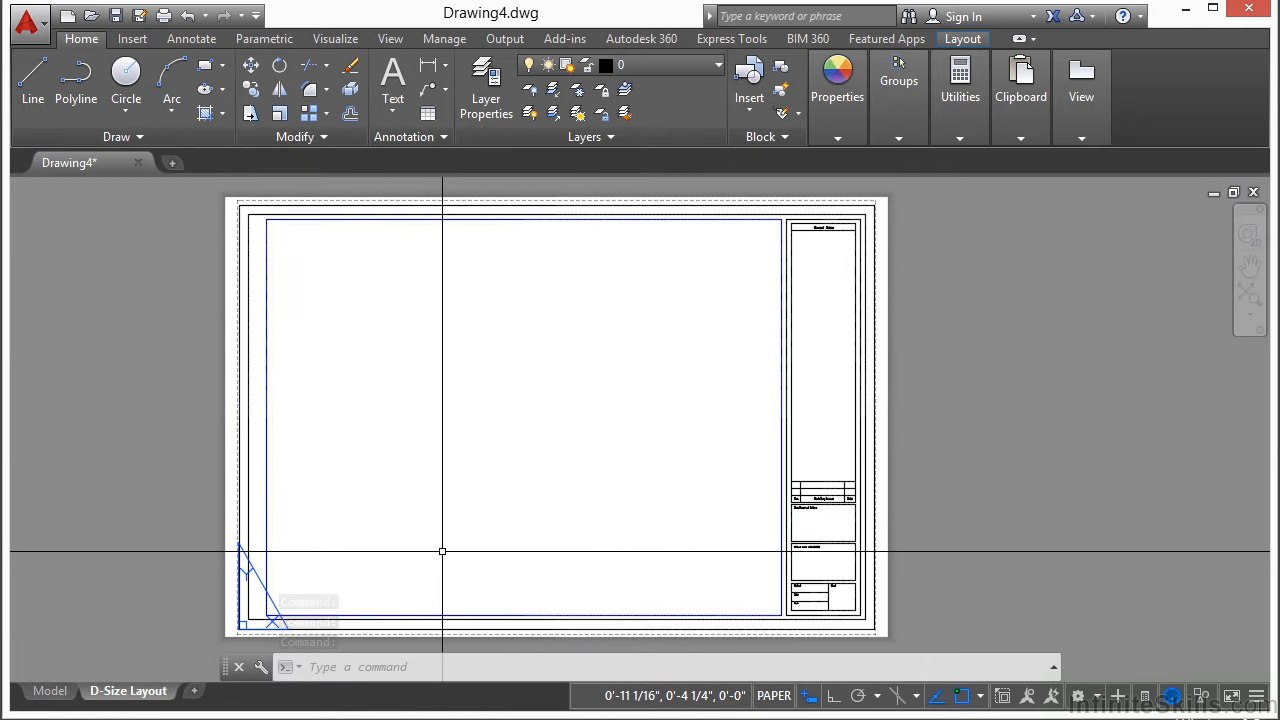
{"action": "left_click", "coordinate": [45, 692]}
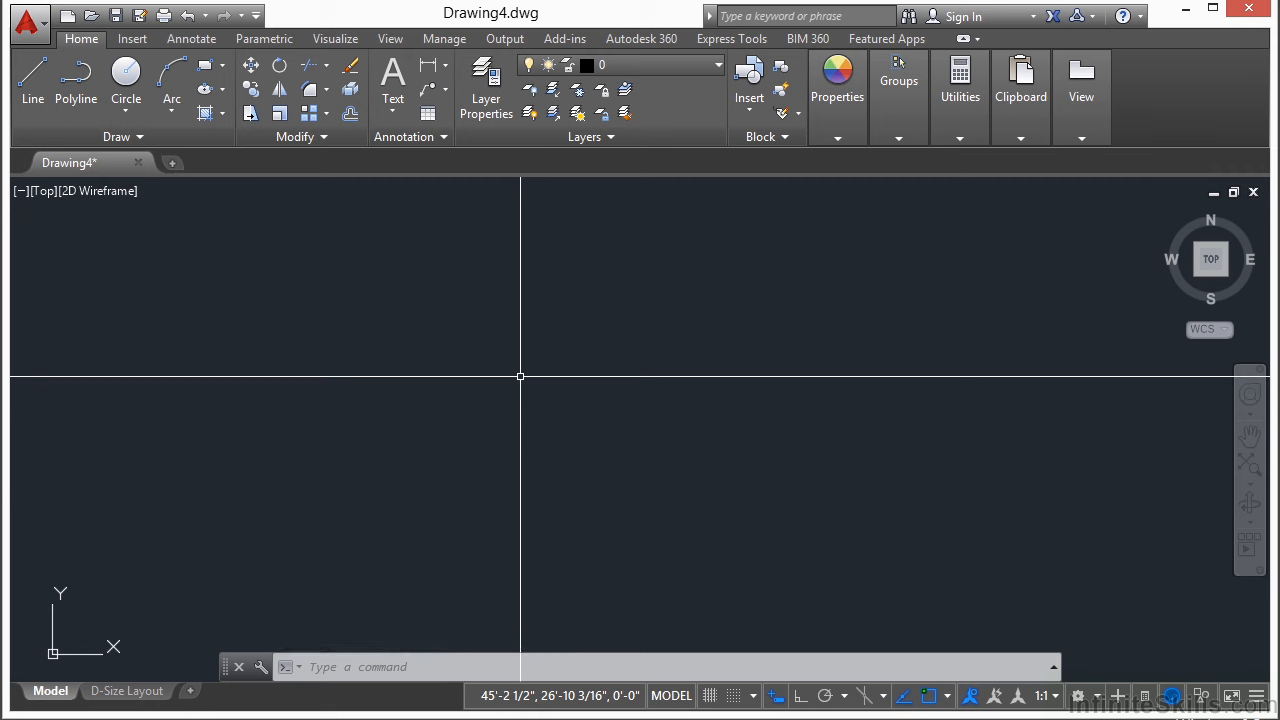
Save the drawing as Project_Template.dwg in the 09 folder, replacing the existing file
{"action": "type", "text": "SAVEAS"}
{"action": "key", "text": "Return"}
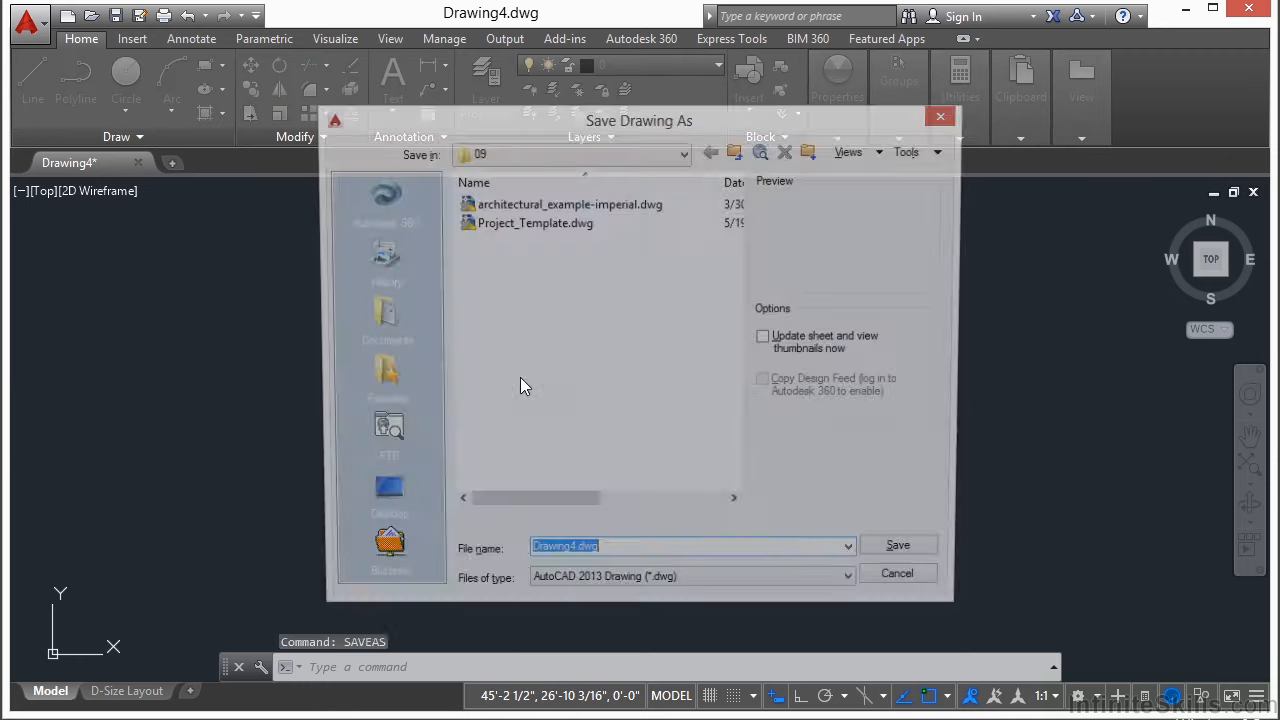
{"action": "left_click", "coordinate": [565, 228]}
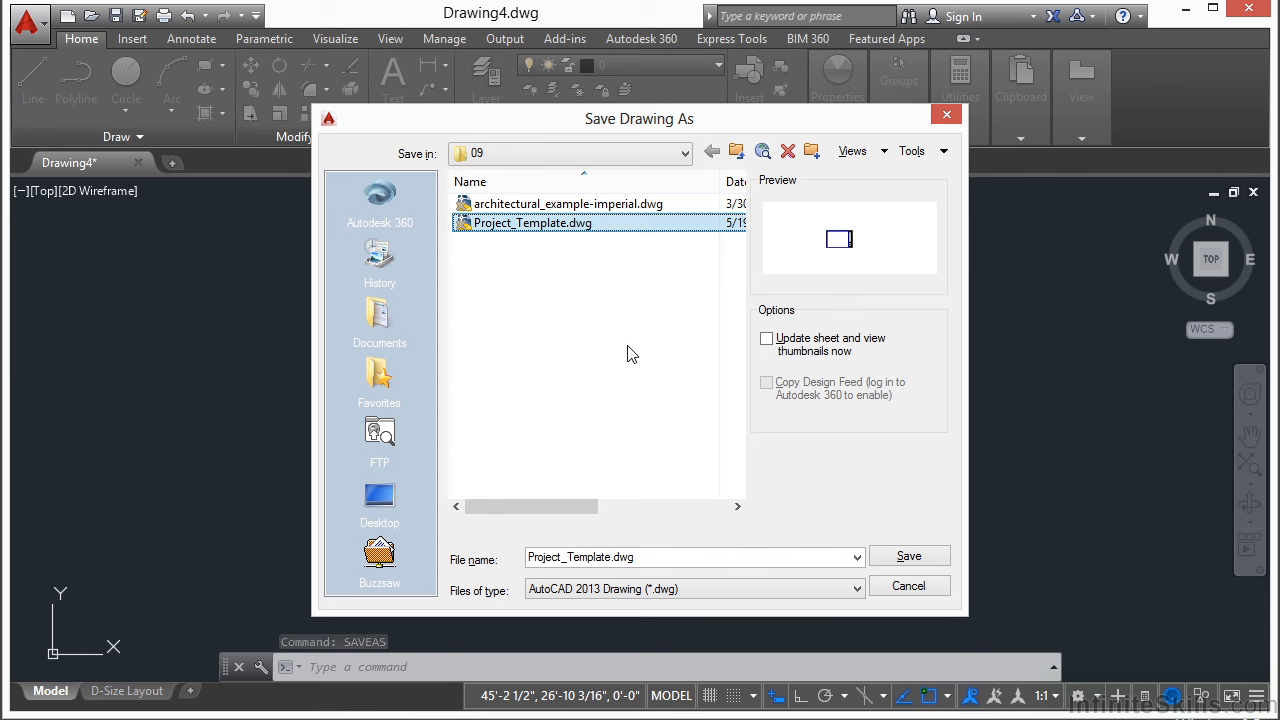
{"action": "left_click", "coordinate": [907, 557]}
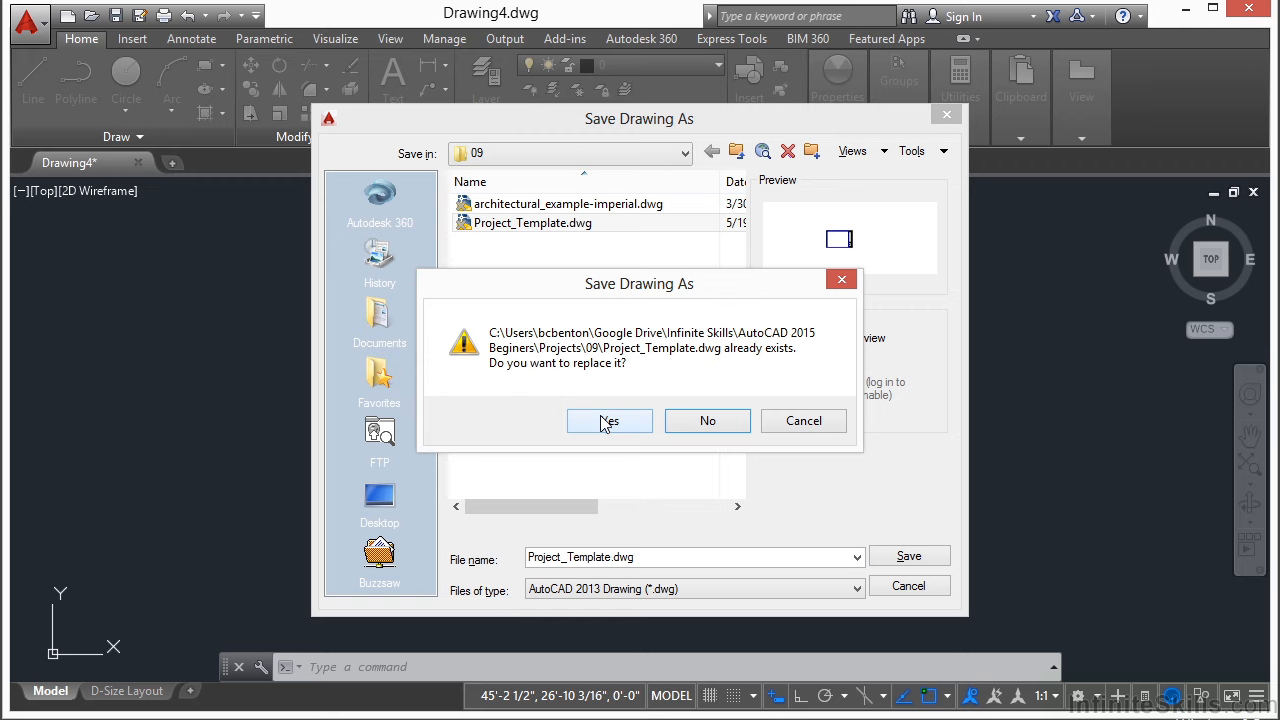
{"action": "left_click", "coordinate": [609, 421]}
{"action": "left_click", "coordinate": [602, 414]}
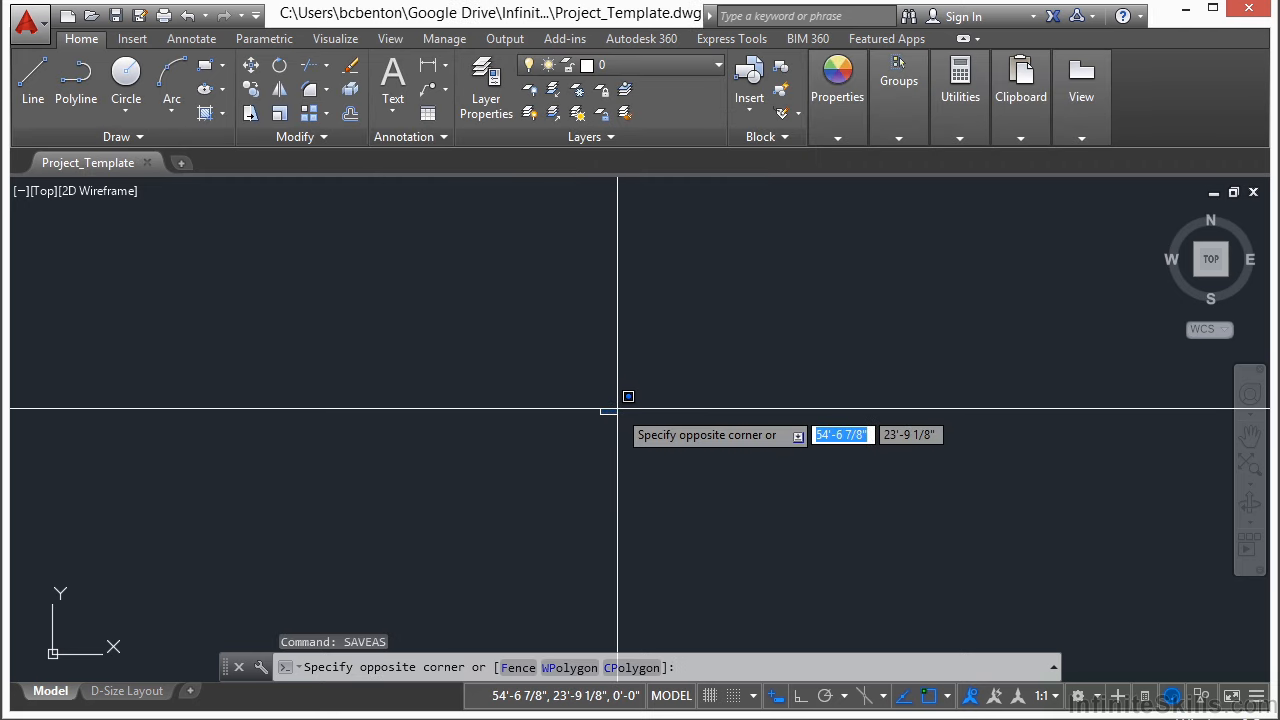
{"action": "key", "text": "Escape"}
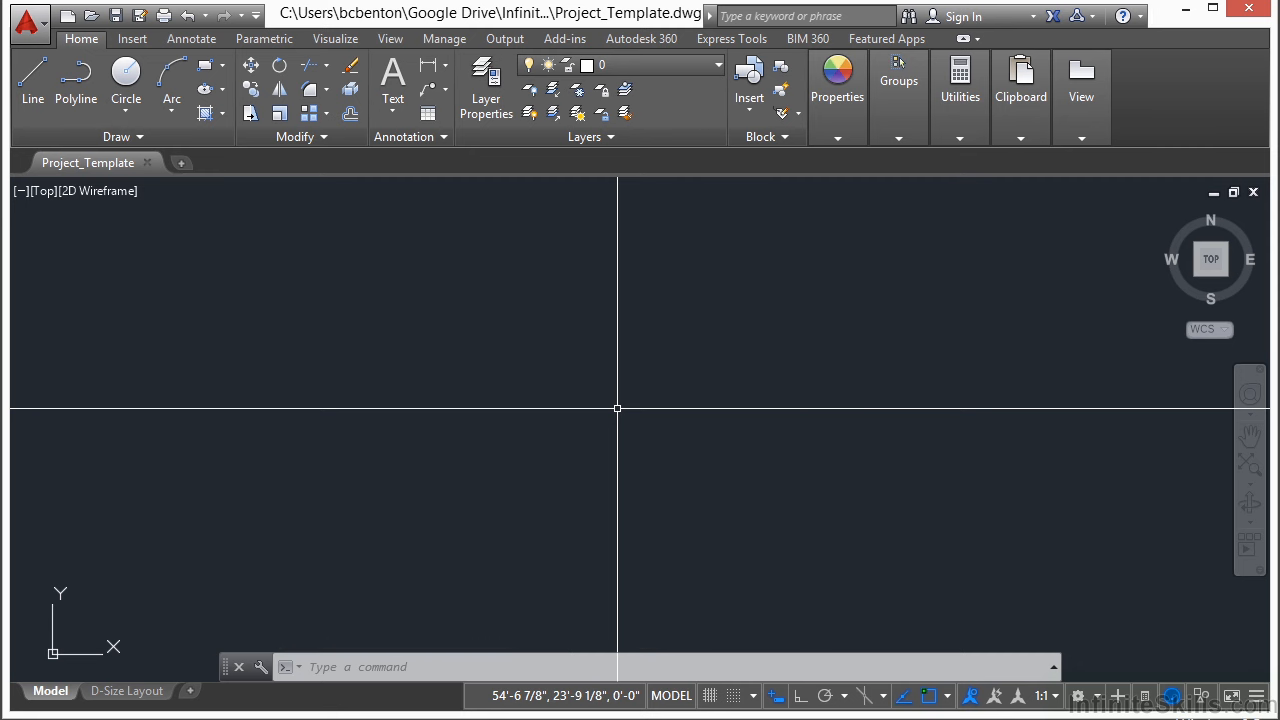
Open the Layer Properties Manager, move it clear of the command line and enlarge it for reading the layer list
{"action": "left_click", "coordinate": [486, 86]}
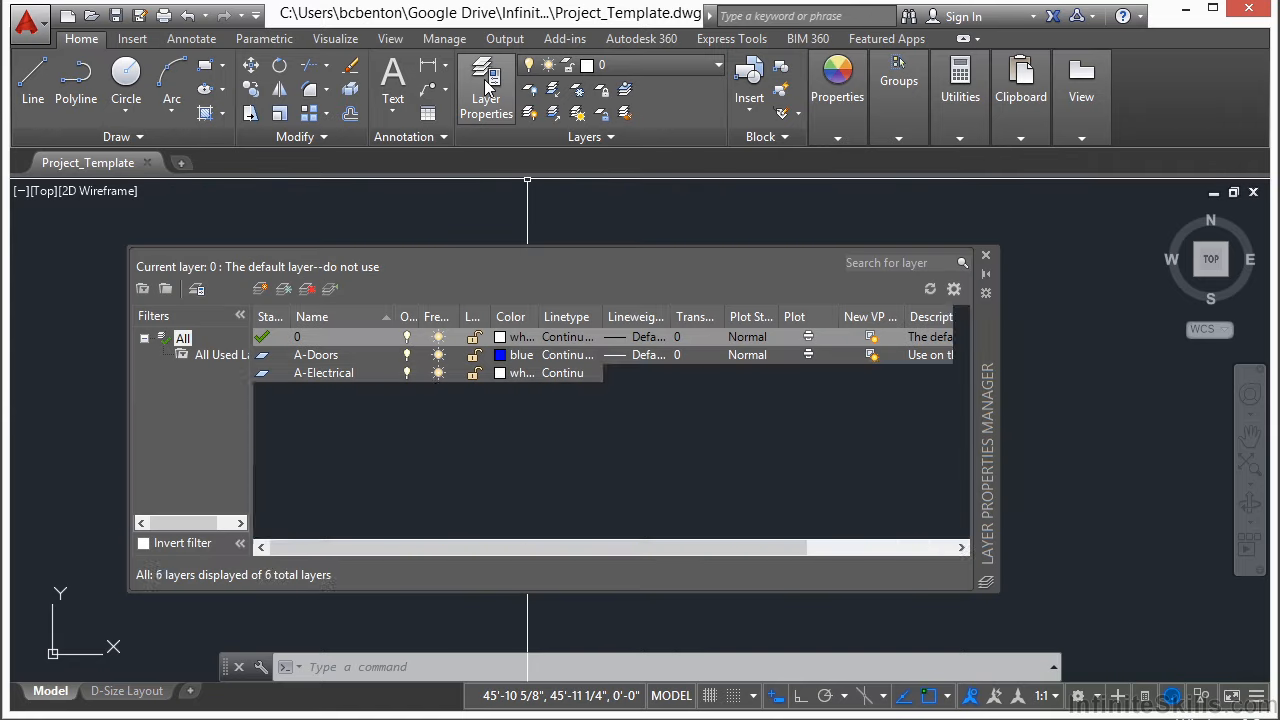
{"action": "left_click_drag", "start_coordinate": [988, 428], "coordinate": [986, 390]}
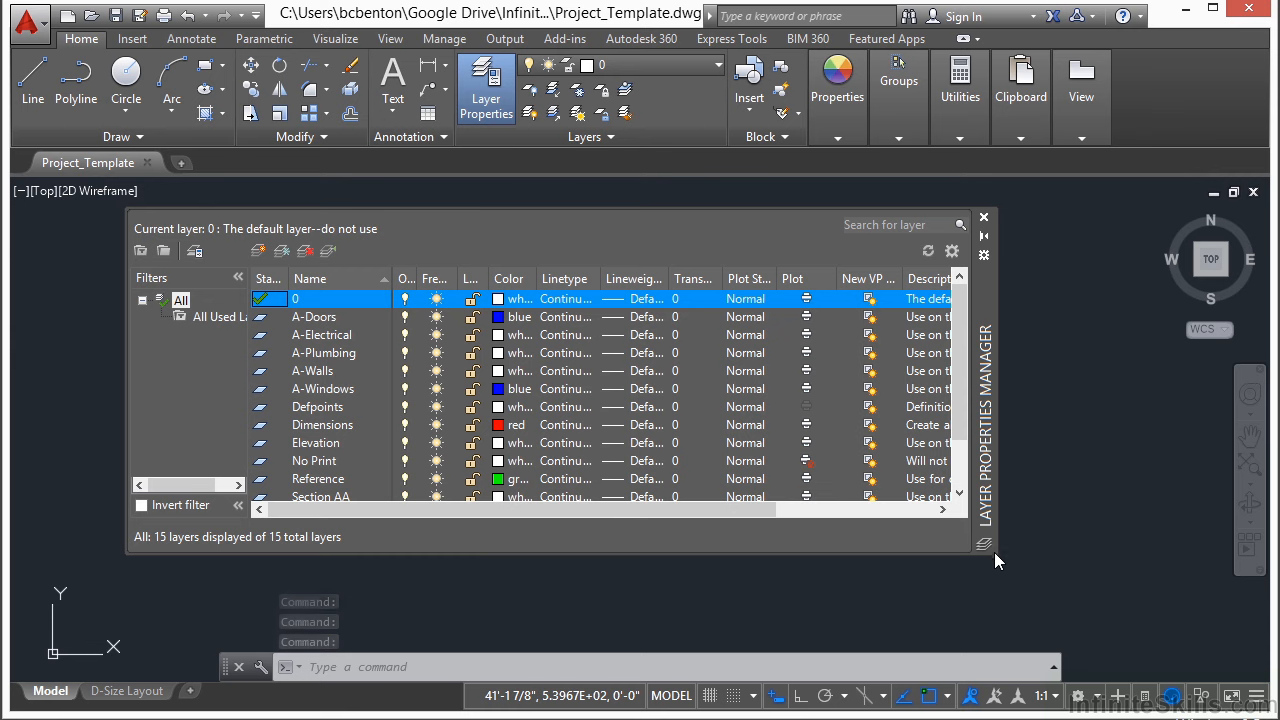
{"action": "left_click_drag", "start_coordinate": [994, 552], "coordinate": [1002, 564]}
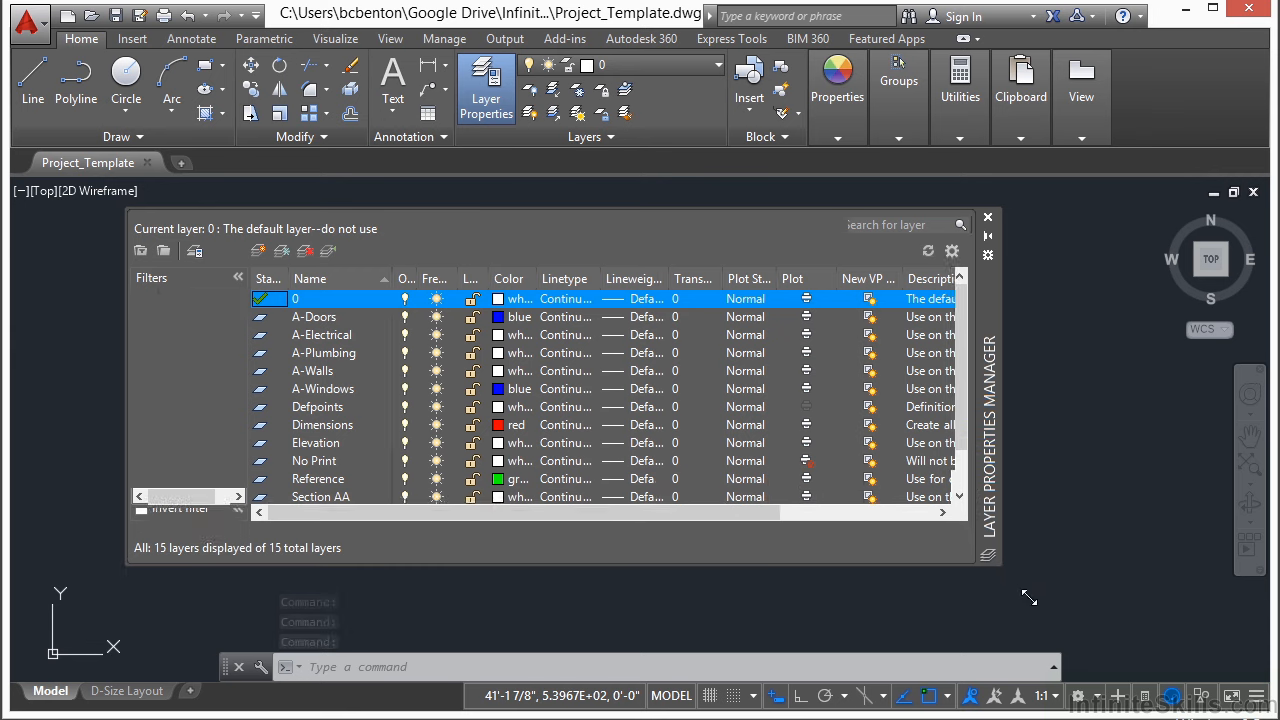
{"action": "left_click", "coordinate": [336, 363]}
{"action": "scroll", "coordinate": [355, 407], "scroll_direction": "down", "scroll_amount": 1}
{"action": "scroll", "coordinate": [356, 407], "scroll_direction": "up", "scroll_amount": 1}
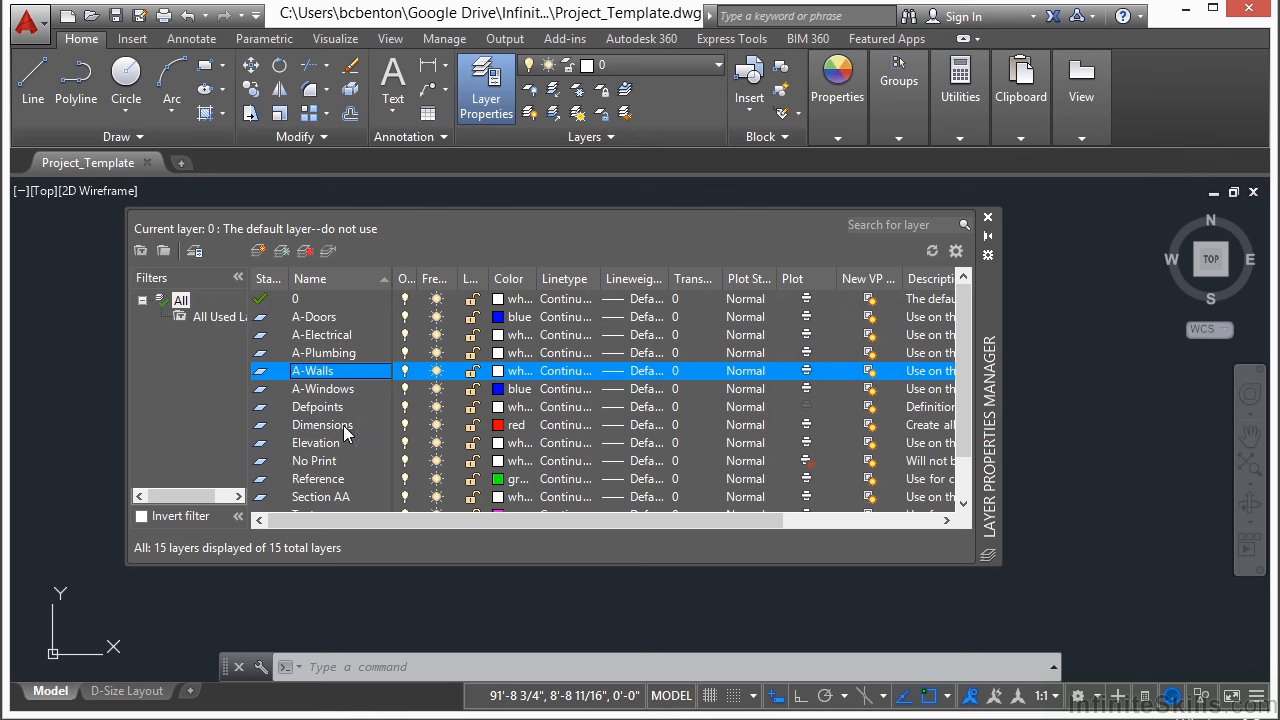
Set the Dimensions layer's color to white
{"action": "left_click", "coordinate": [342, 425]}
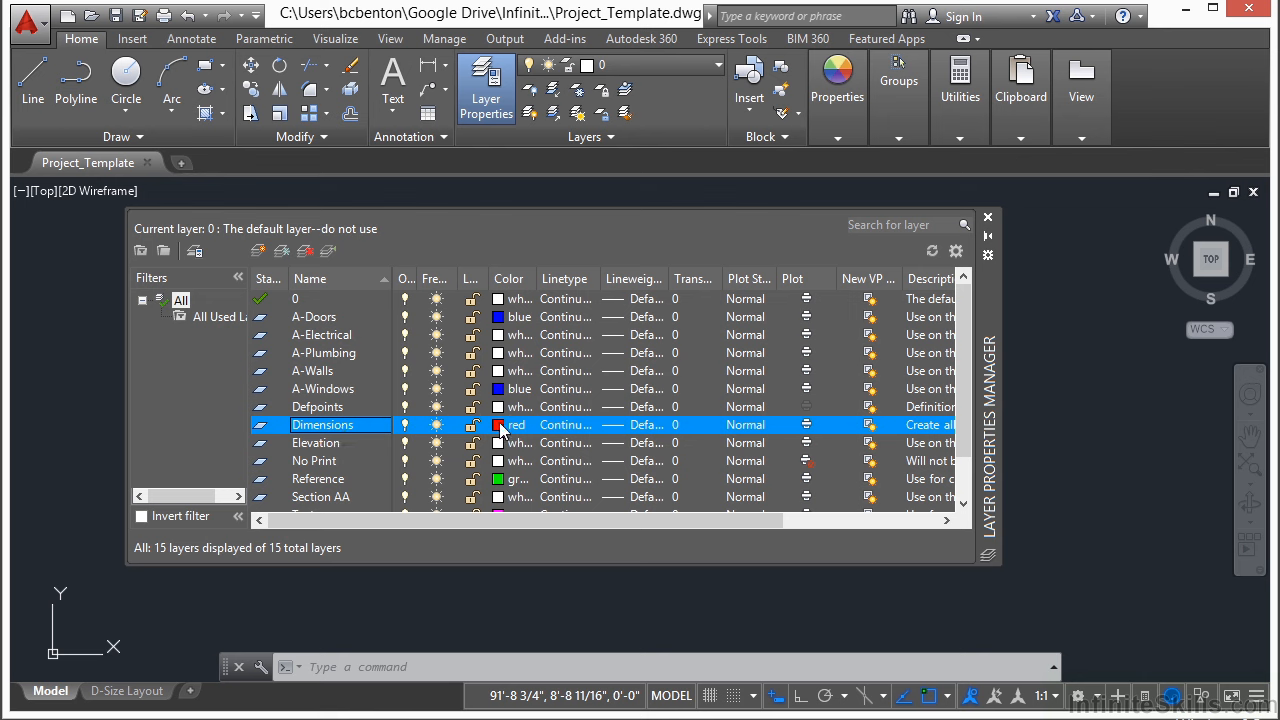
{"action": "left_click", "coordinate": [500, 425]}
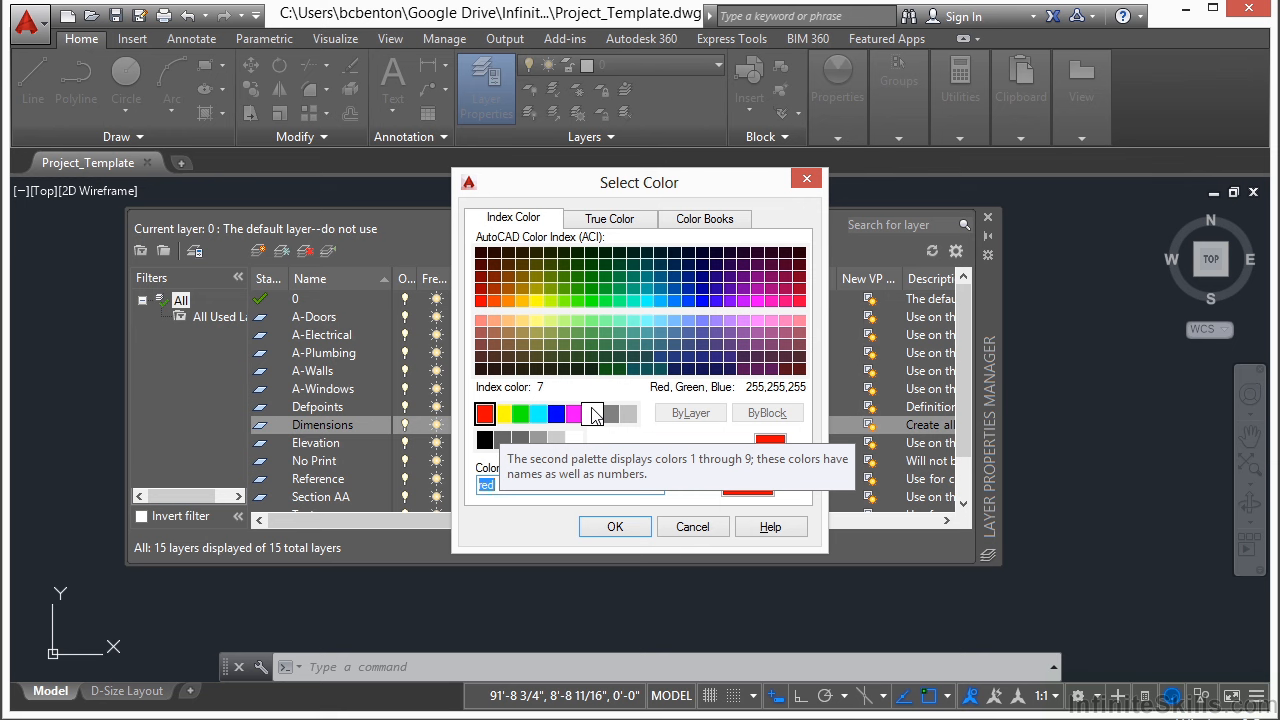
{"action": "left_click", "coordinate": [592, 413]}
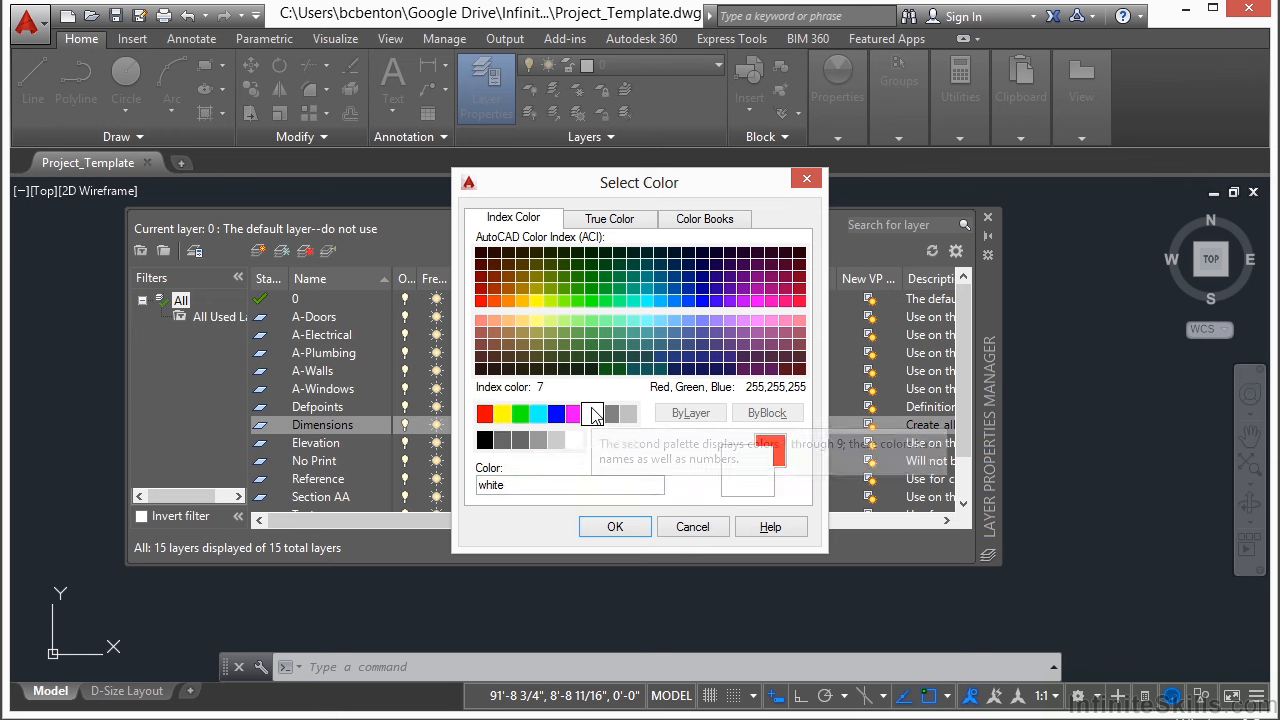
{"action": "left_click", "coordinate": [624, 525]}
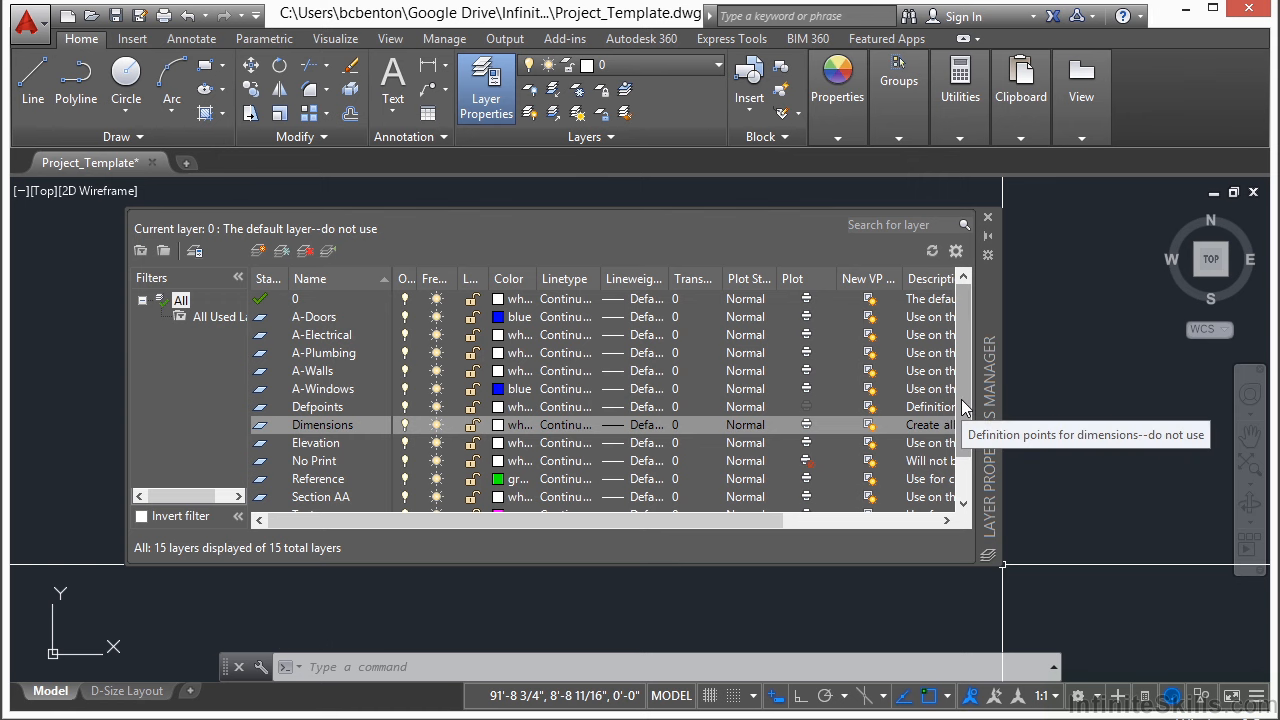
Review the existing layers' descriptions and create a new layer named Wall-Exterior based on A-Electrical
{"action": "scroll", "coordinate": [961, 399], "scroll_direction": "down", "scroll_amount": 1}
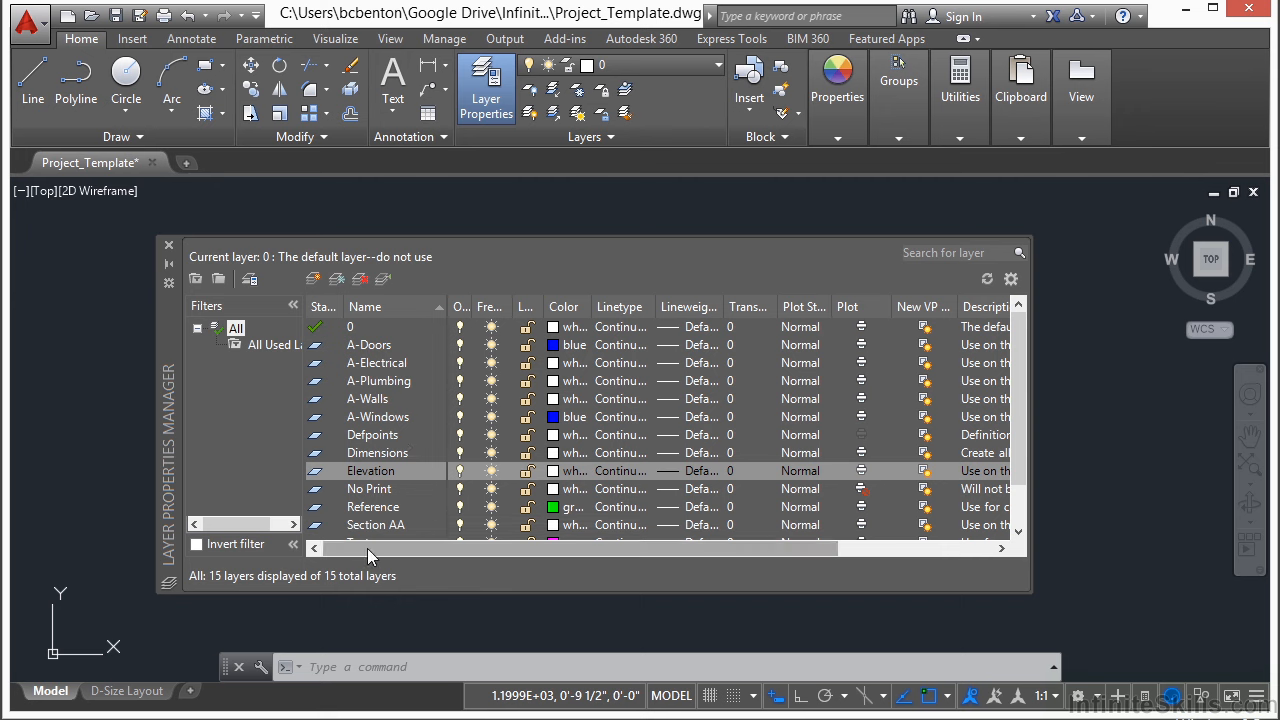
{"action": "left_click_drag", "start_coordinate": [375, 548], "coordinate": [555, 556]}
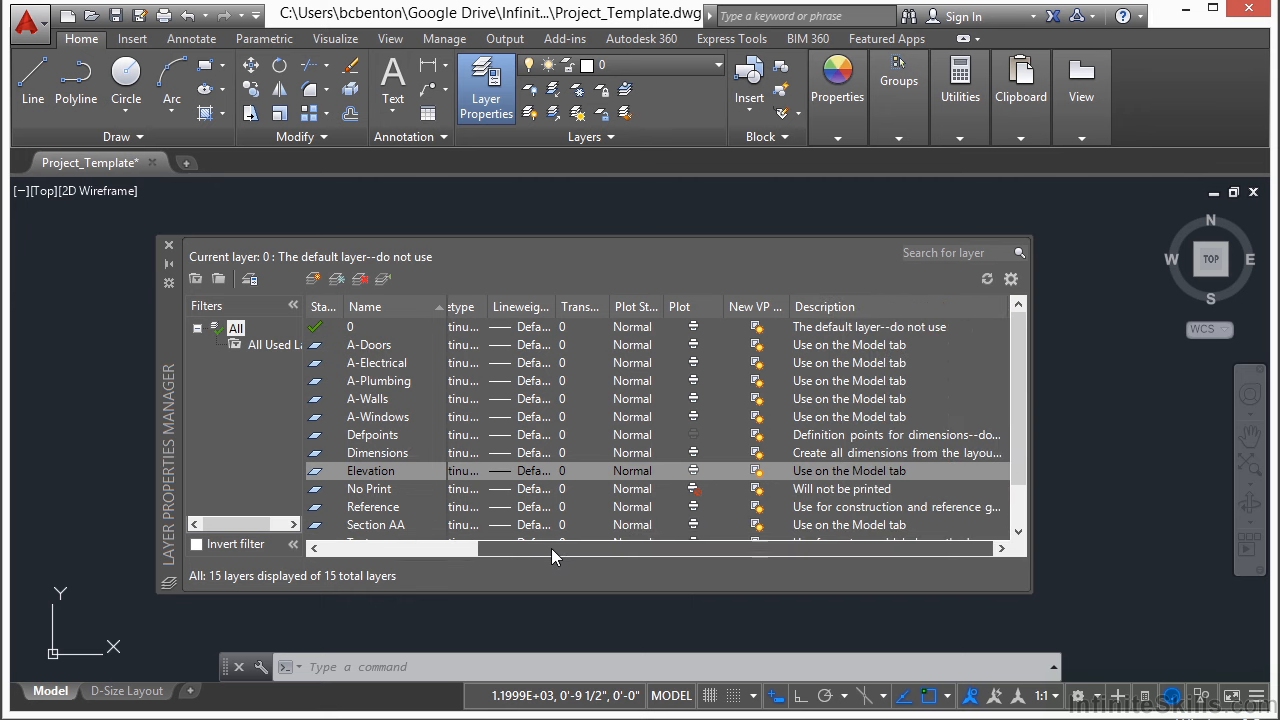
{"action": "scroll", "coordinate": [1022, 390], "scroll_direction": "down", "scroll_amount": 2}
{"action": "scroll", "coordinate": [1024, 395], "scroll_direction": "up", "scroll_amount": 2}
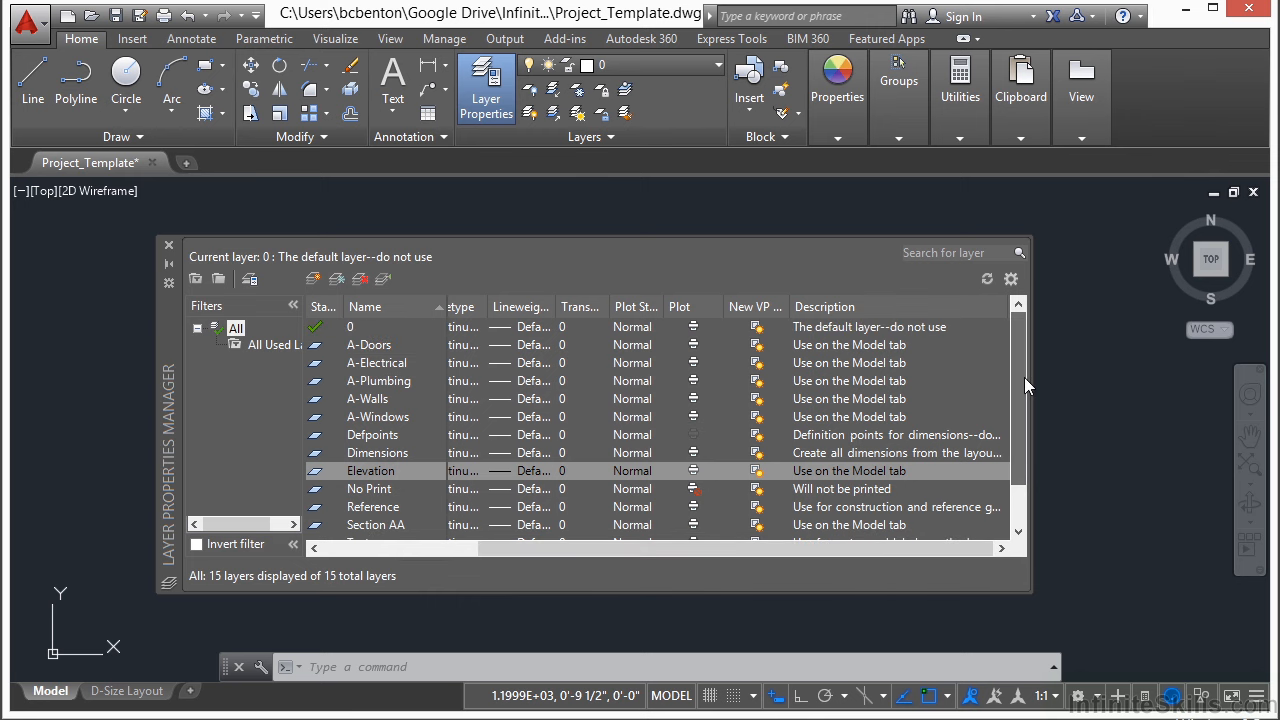
{"action": "left_click_drag", "start_coordinate": [578, 553], "coordinate": [411, 551]}
{"action": "left_click", "coordinate": [390, 365]}
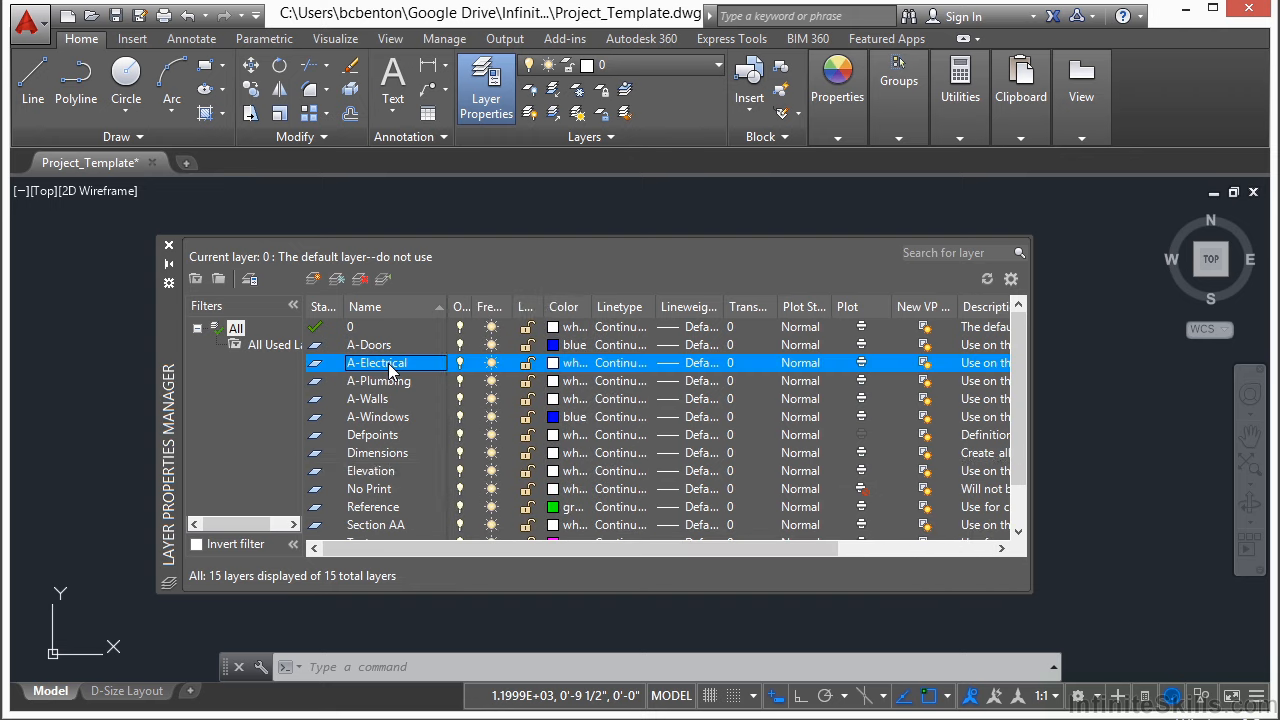
{"action": "left_click", "coordinate": [314, 281]}
{"action": "type", "text": "W"}
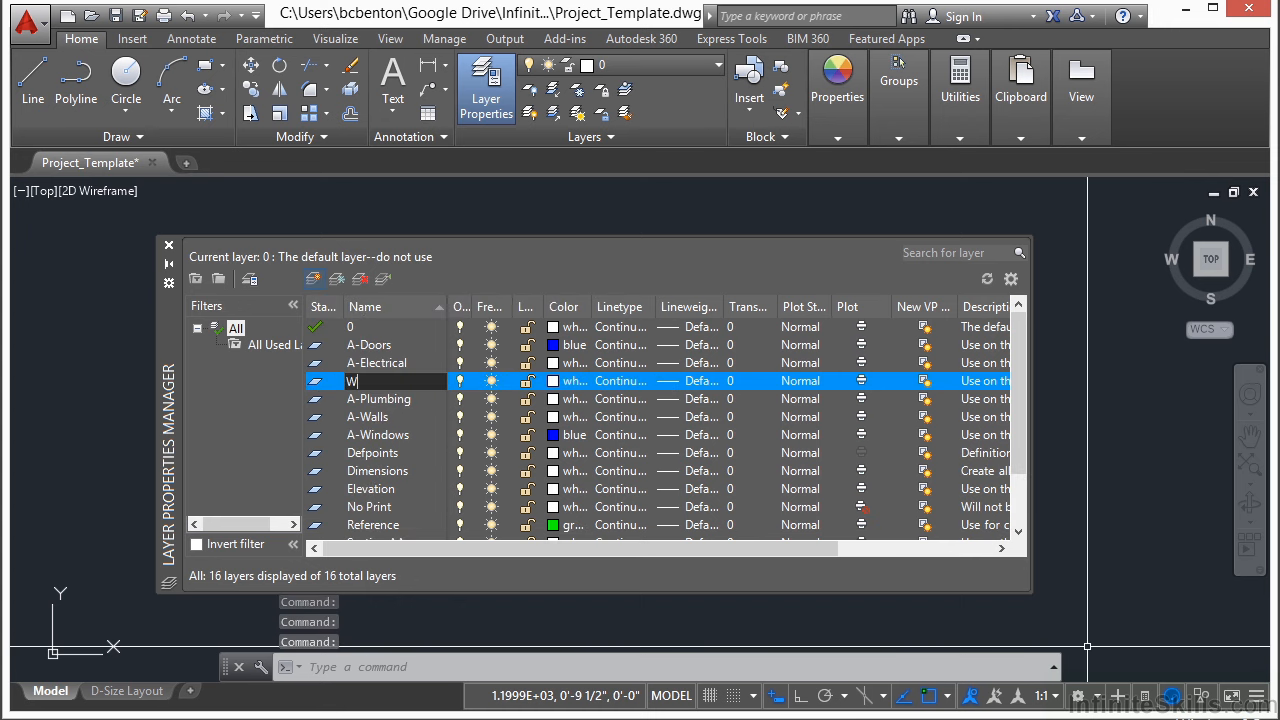
{"action": "type", "text": "all-Exterior"}
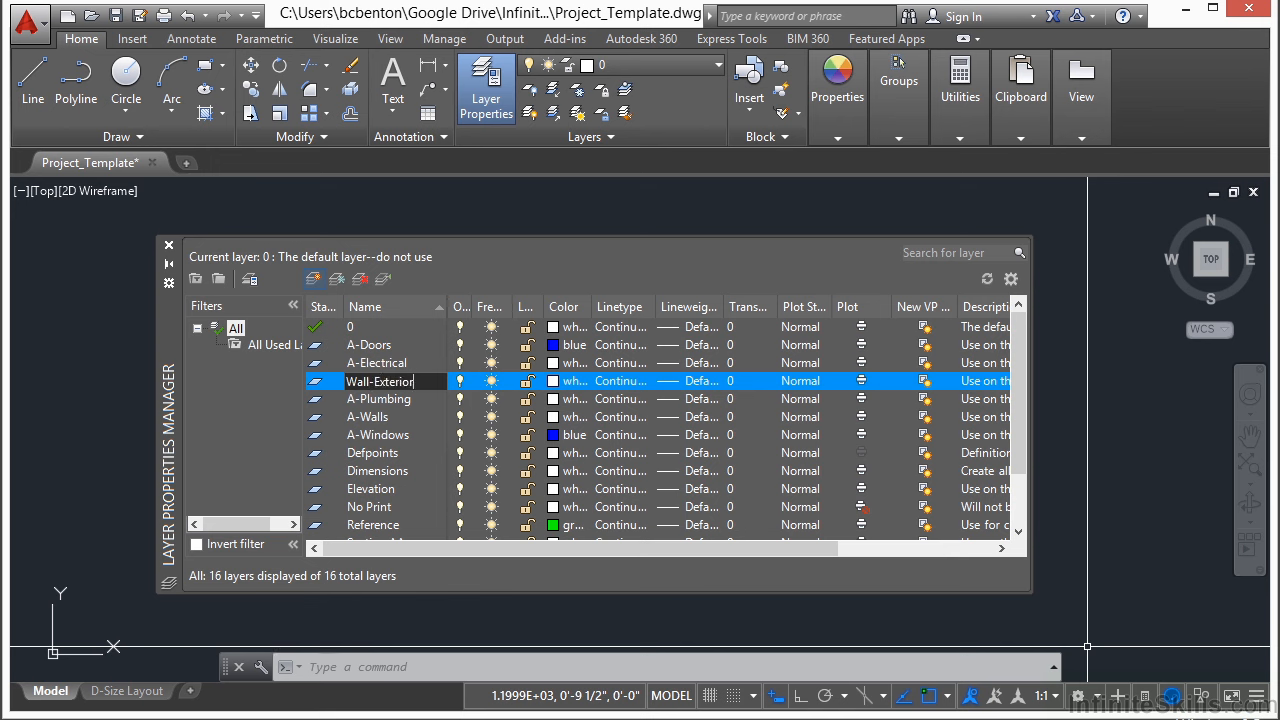
{"action": "key", "text": "Return"}
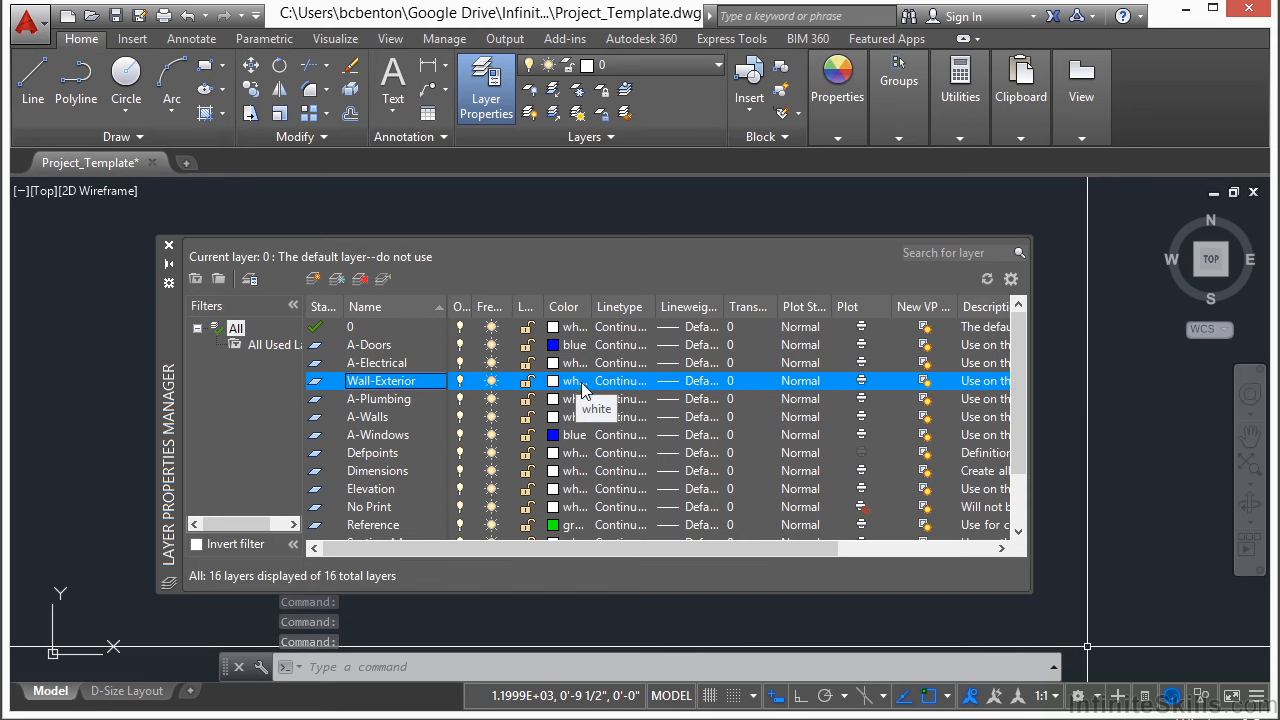
Replace the Wall-Exterior layer's description with "Exterior Wall"
{"action": "left_click", "coordinate": [992, 388]}
{"action": "double_click", "coordinate": [893, 383]}
{"action": "left_click_drag", "start_coordinate": [891, 401], "coordinate": [857, 401]}
{"action": "key", "text": "BackSpace"}
{"action": "key", "text": "BackSpace"}
{"action": "key", "text": "BackSpace"}
{"action": "key", "text": "BackSpace"}
{"action": "key", "text": "BackSpace"}
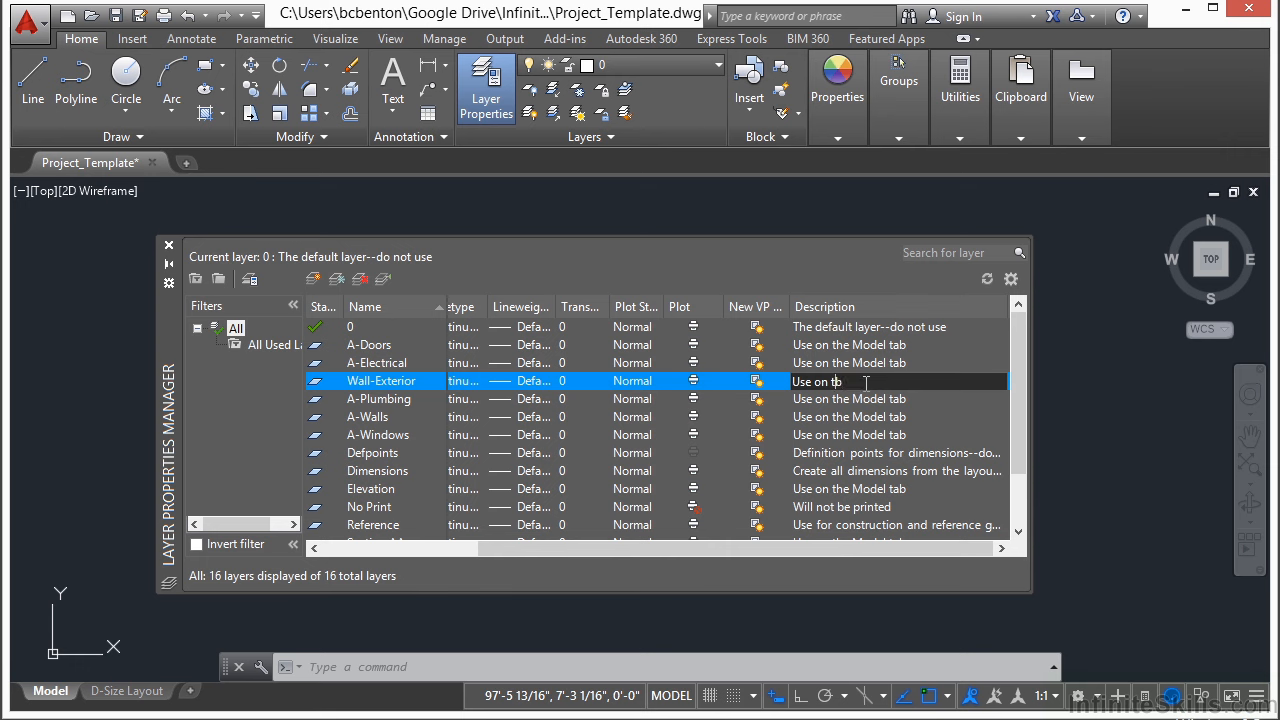
{"action": "key", "text": "BackSpace"}
{"action": "key", "text": "BackSpace"}
{"action": "key", "text": "BackSpace"}
{"action": "key", "text": "BackSpace"}
{"action": "key", "text": "BackSpace"}
{"action": "key", "text": "BackSpace"}
{"action": "key", "text": "BackSpace"}
{"action": "type", "text": "Exterior Wall"}
{"action": "key", "text": "Return"}
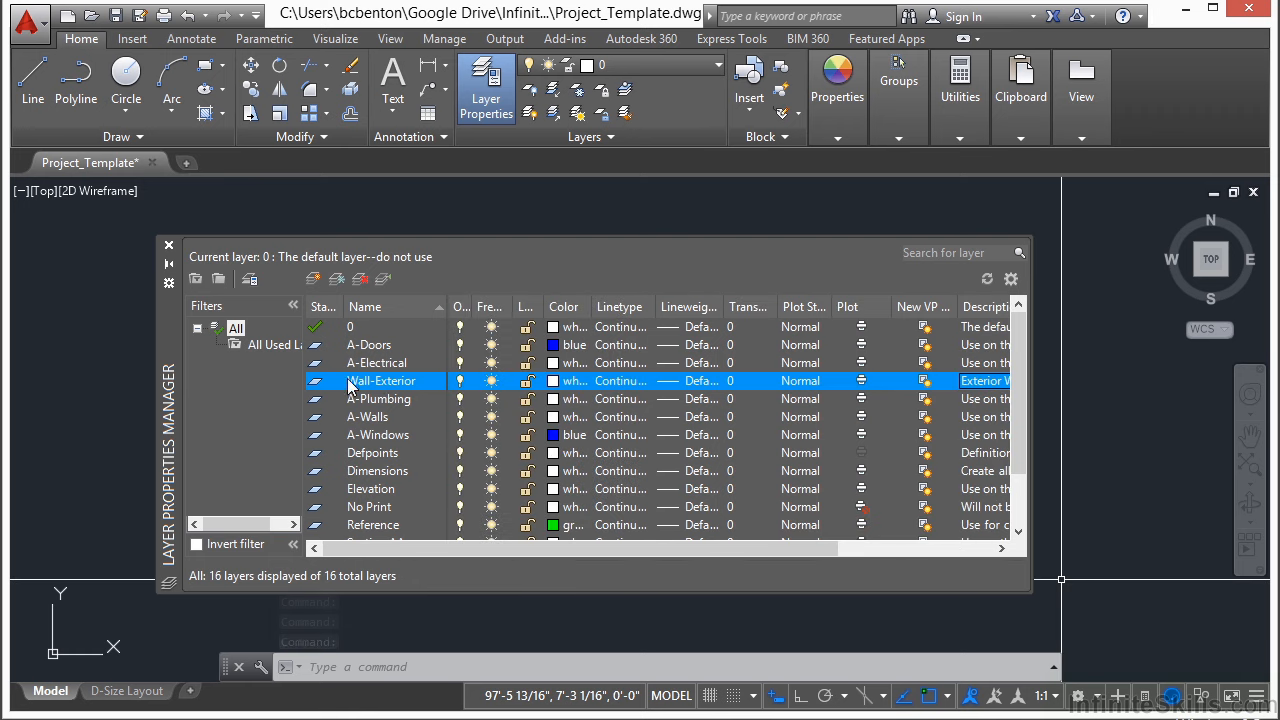
Create a new layer named Wall-Hatch based on the Wall-Exterior layer
{"action": "left_click", "coordinate": [313, 279]}
{"action": "type", "text": "Wall-"}
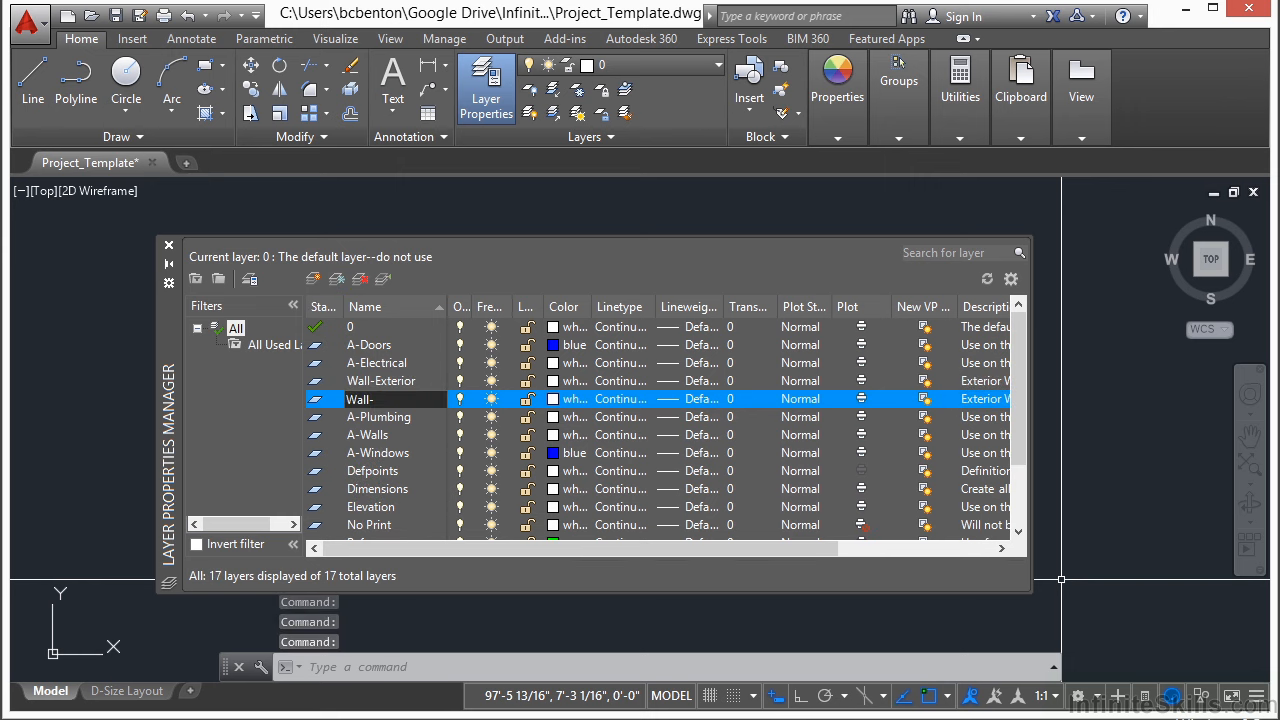
{"action": "type", "text": "Hatch"}
{"action": "key", "text": "Return"}
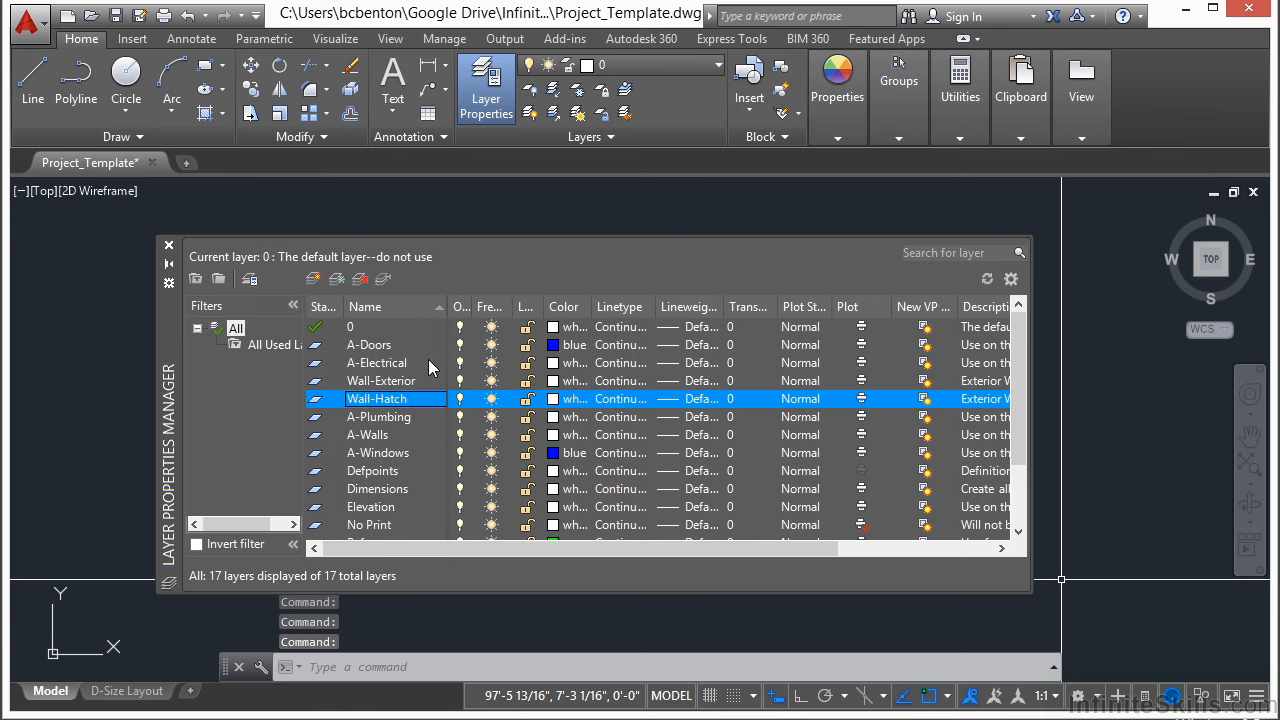
Set the Wall-Hatch layer's color to index color 8
{"action": "left_click", "coordinate": [568, 399]}
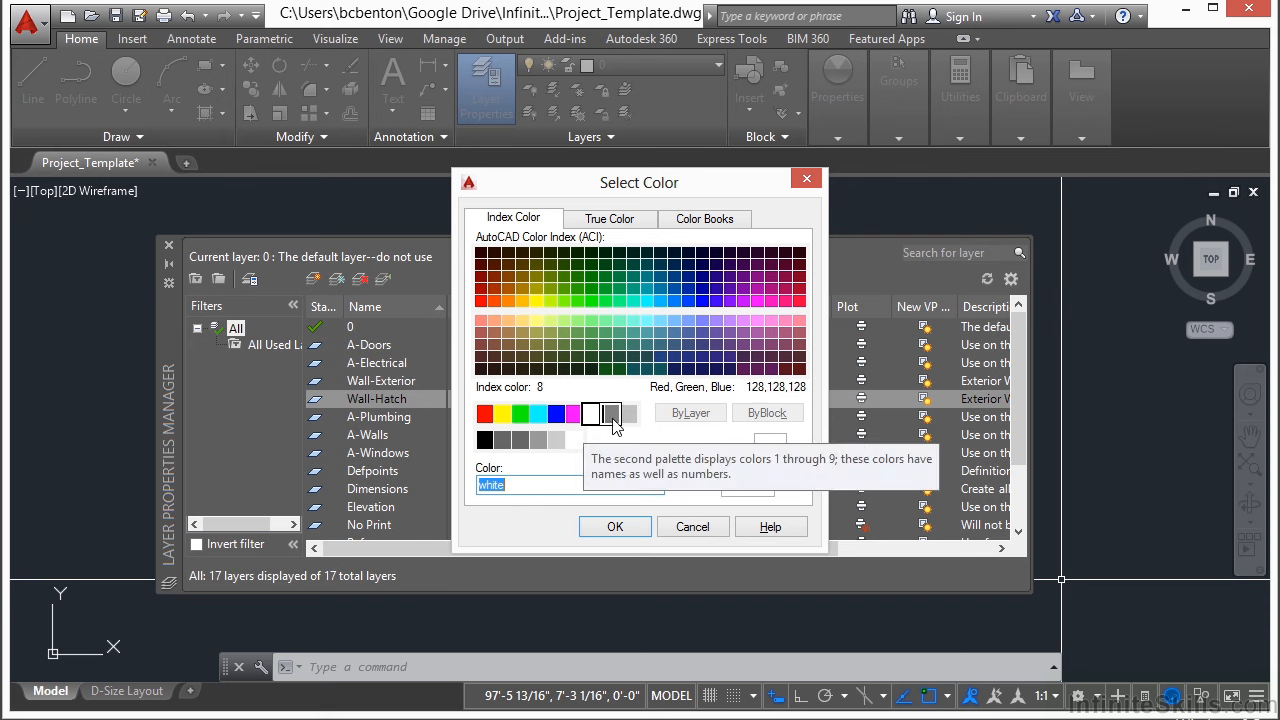
{"action": "left_click", "coordinate": [612, 416]}
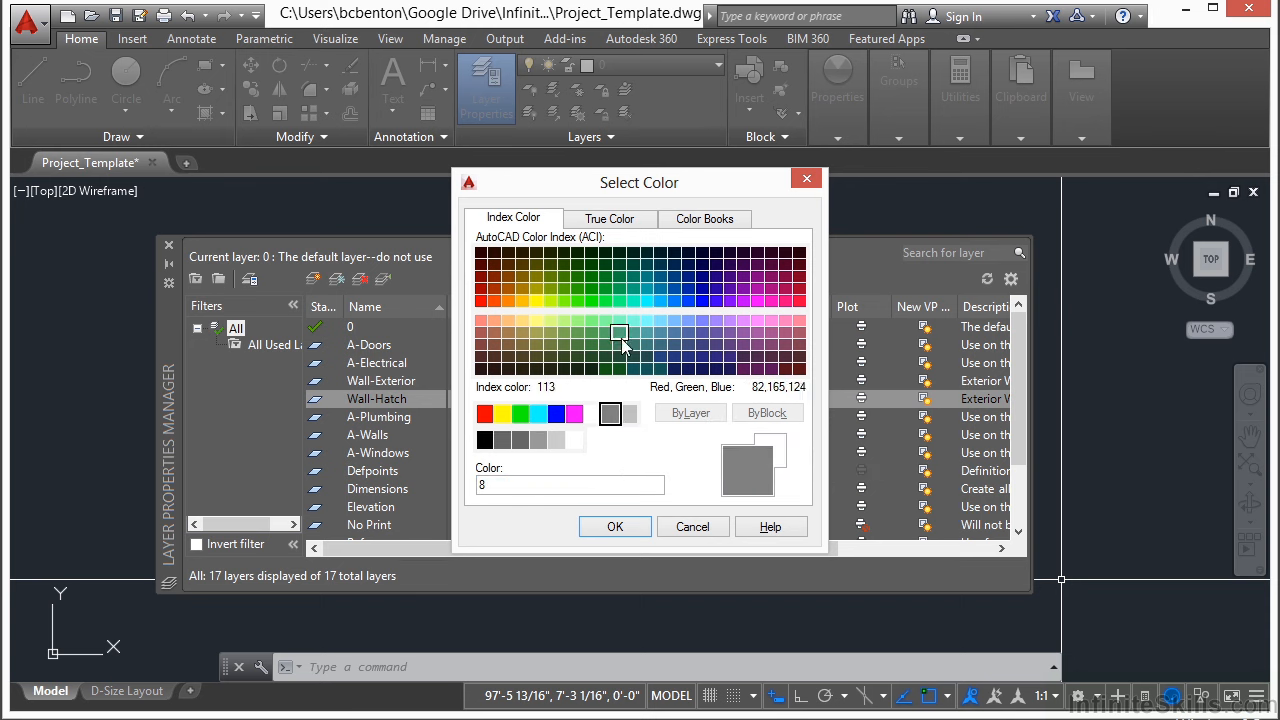
{"action": "left_click", "coordinate": [520, 485]}
{"action": "key", "text": "BackSpace"}
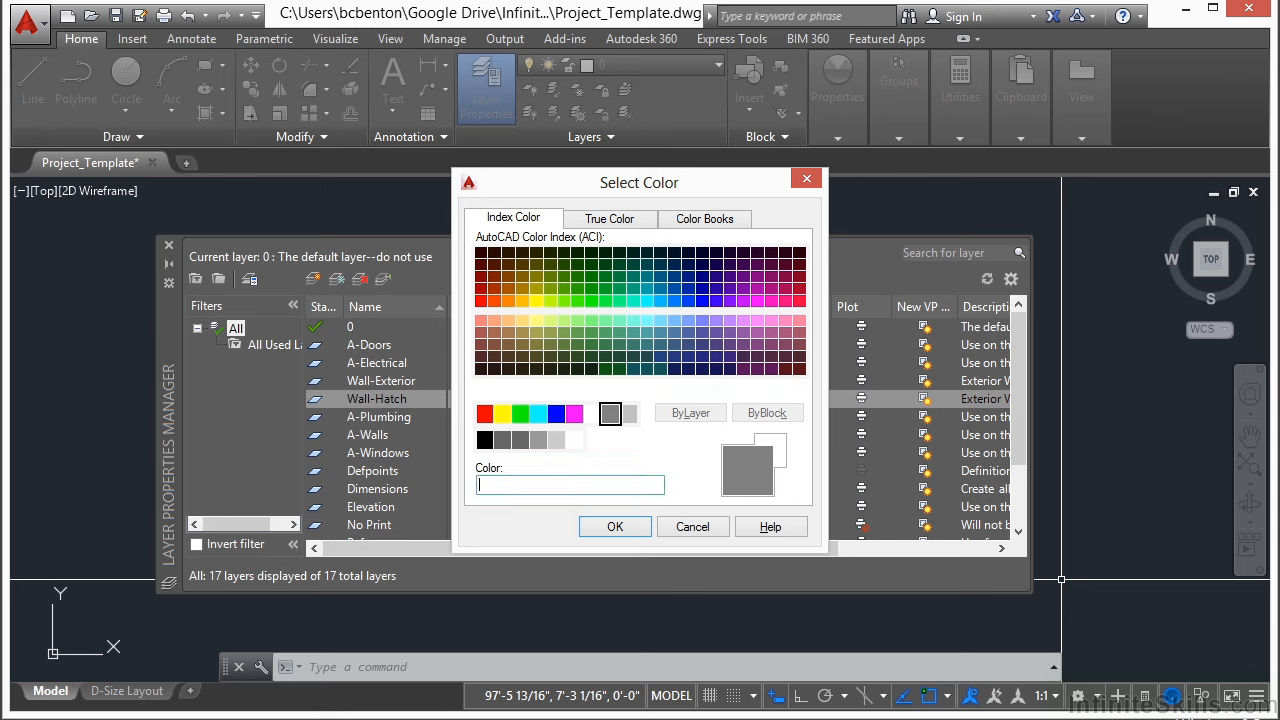
{"action": "type", "text": "8"}
{"action": "key", "text": "Return"}
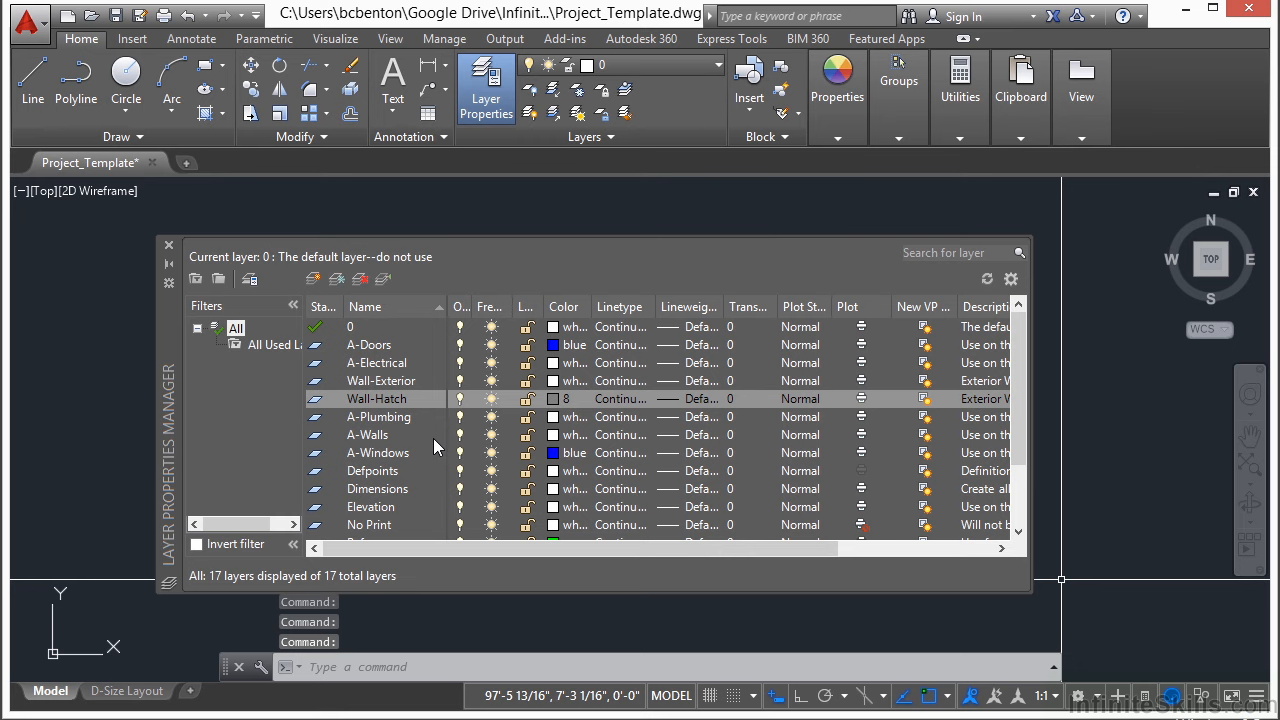
Create a new layer named Wall-Interior based on Wall-Hatch and set its color to blue
{"action": "key", "text": "alt+n"}
{"action": "type", "text": "Wall"}
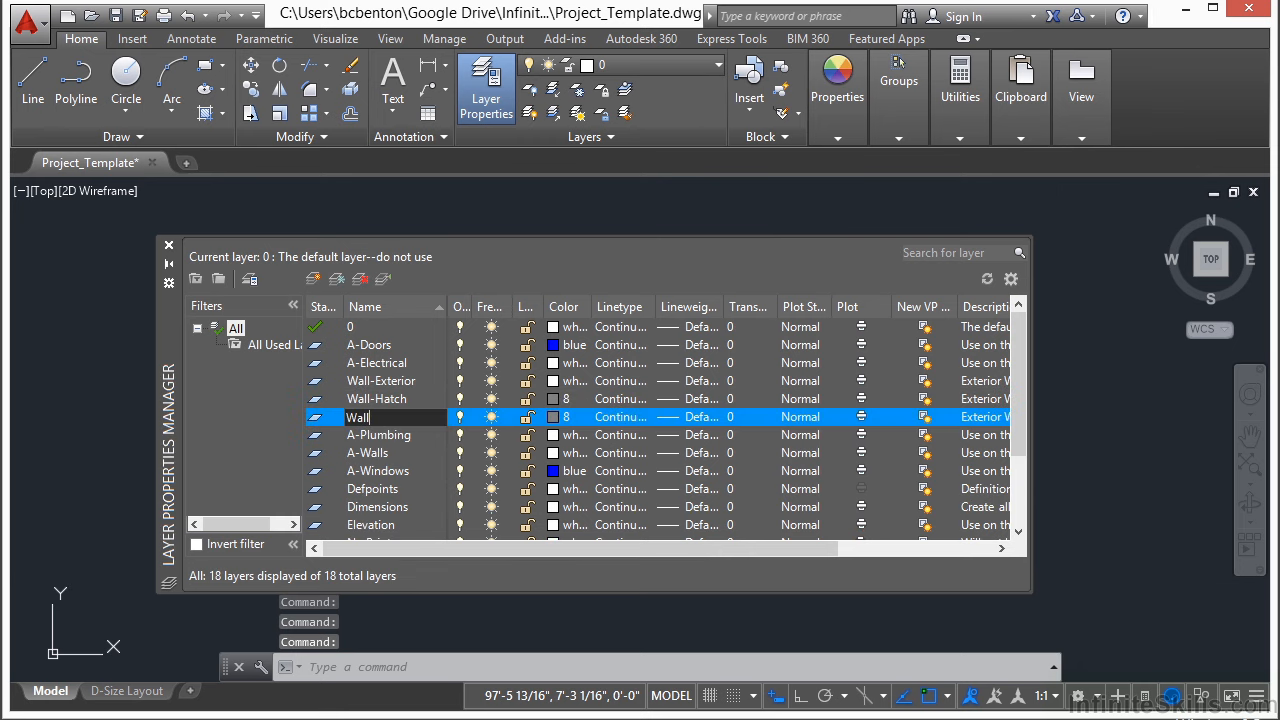
{"action": "type", "text": "-In"}
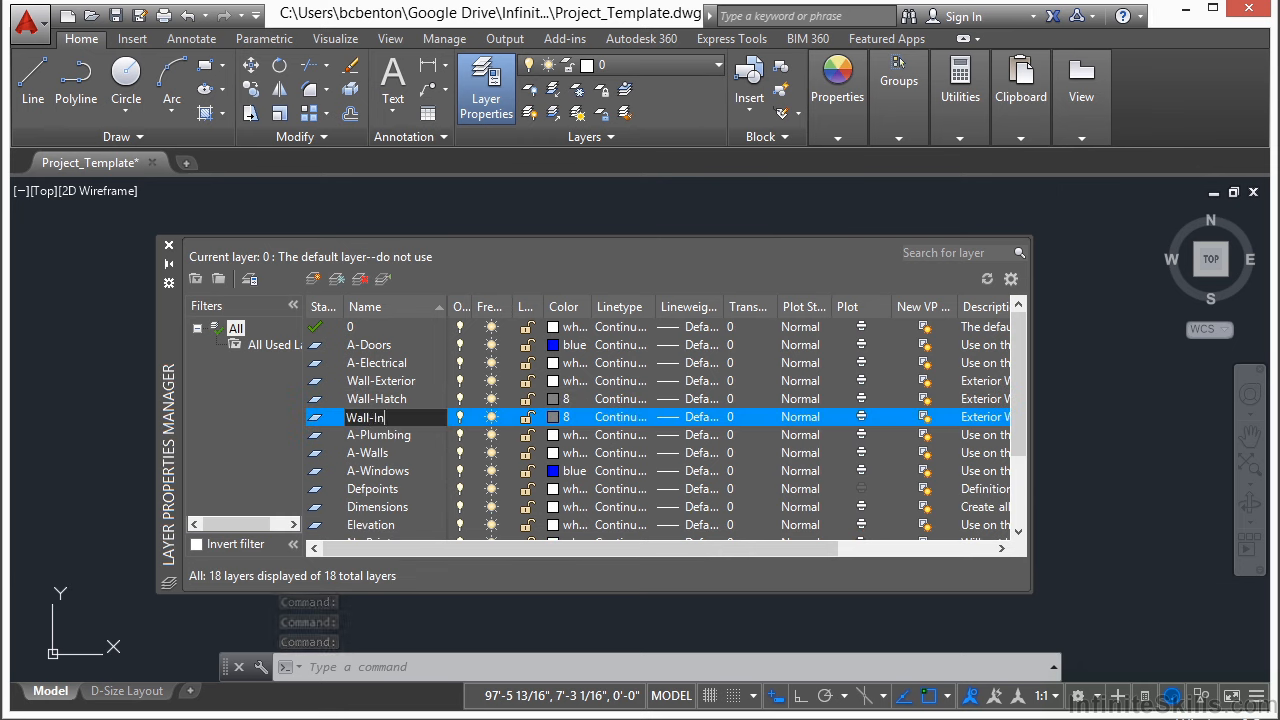
{"action": "type", "text": "terior"}
{"action": "key", "text": "Return"}
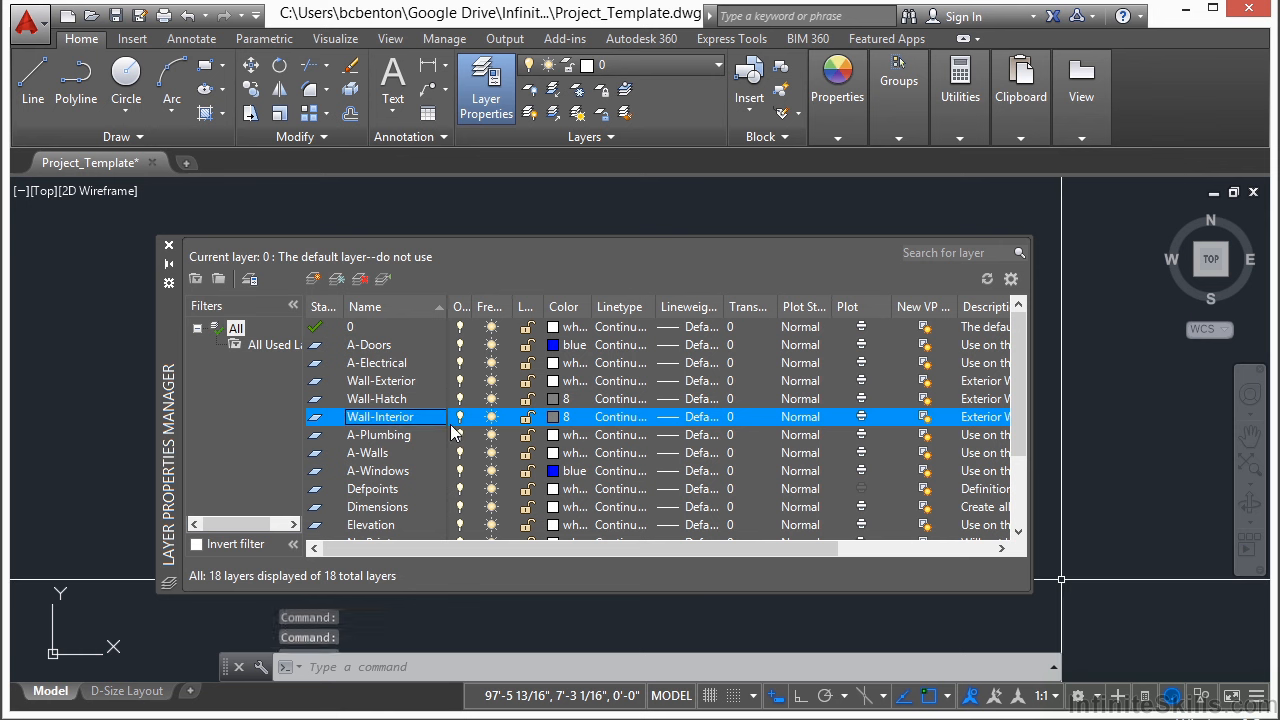
{"action": "left_click", "coordinate": [557, 425]}
{"action": "left_click", "coordinate": [556, 416]}
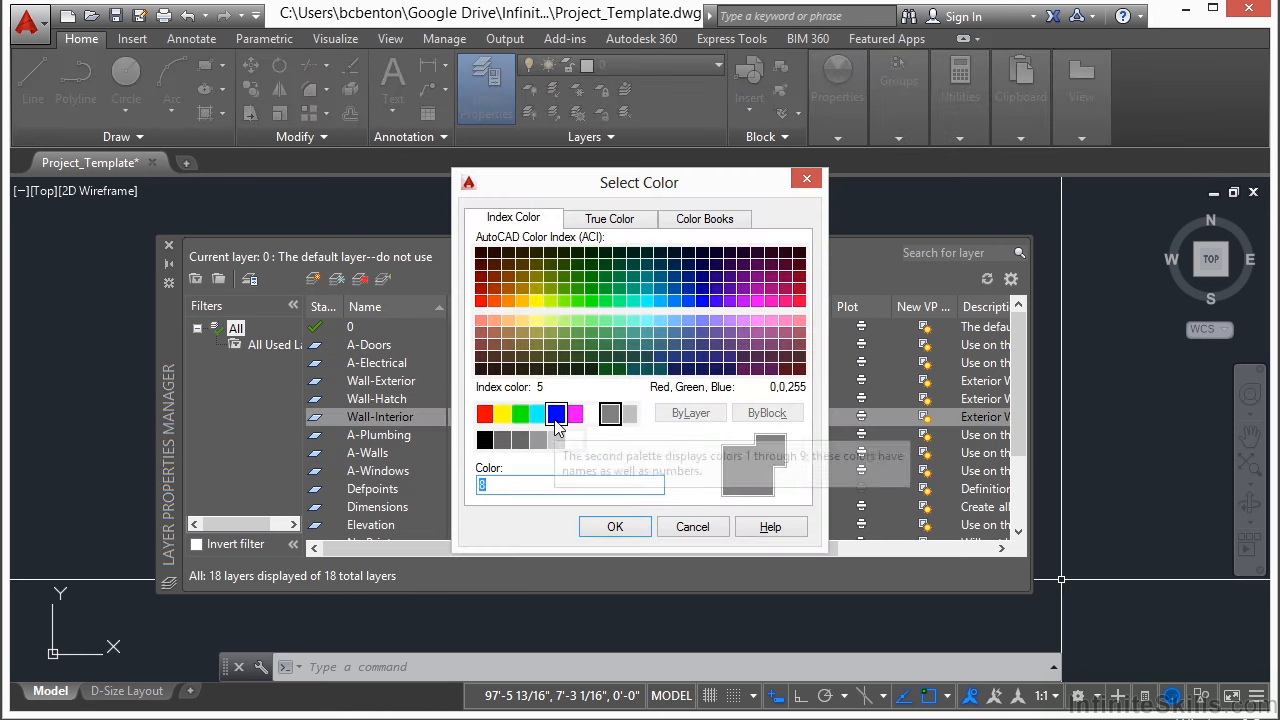
{"action": "left_click", "coordinate": [614, 526]}
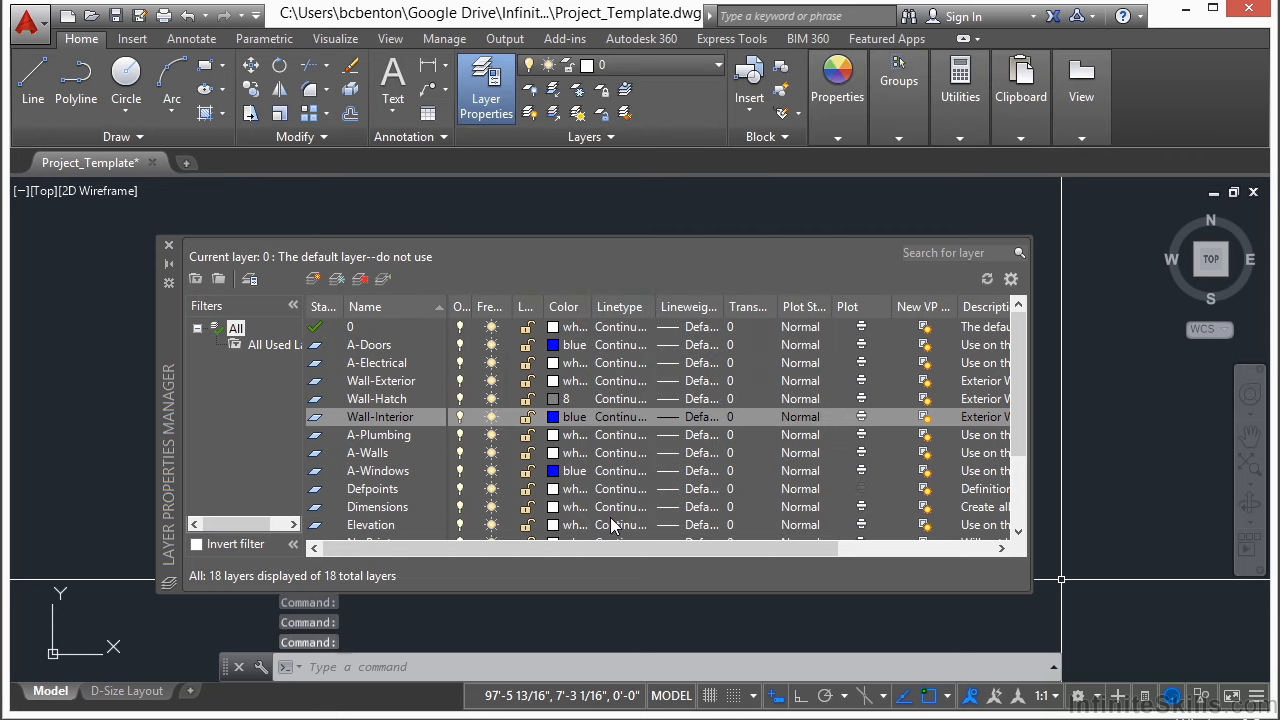
Create a new layer named Door based on Wall-Interior and set its color to yellow
{"action": "left_click", "coordinate": [313, 280]}
{"action": "type", "text": "Door"}
{"action": "key", "text": "Return"}
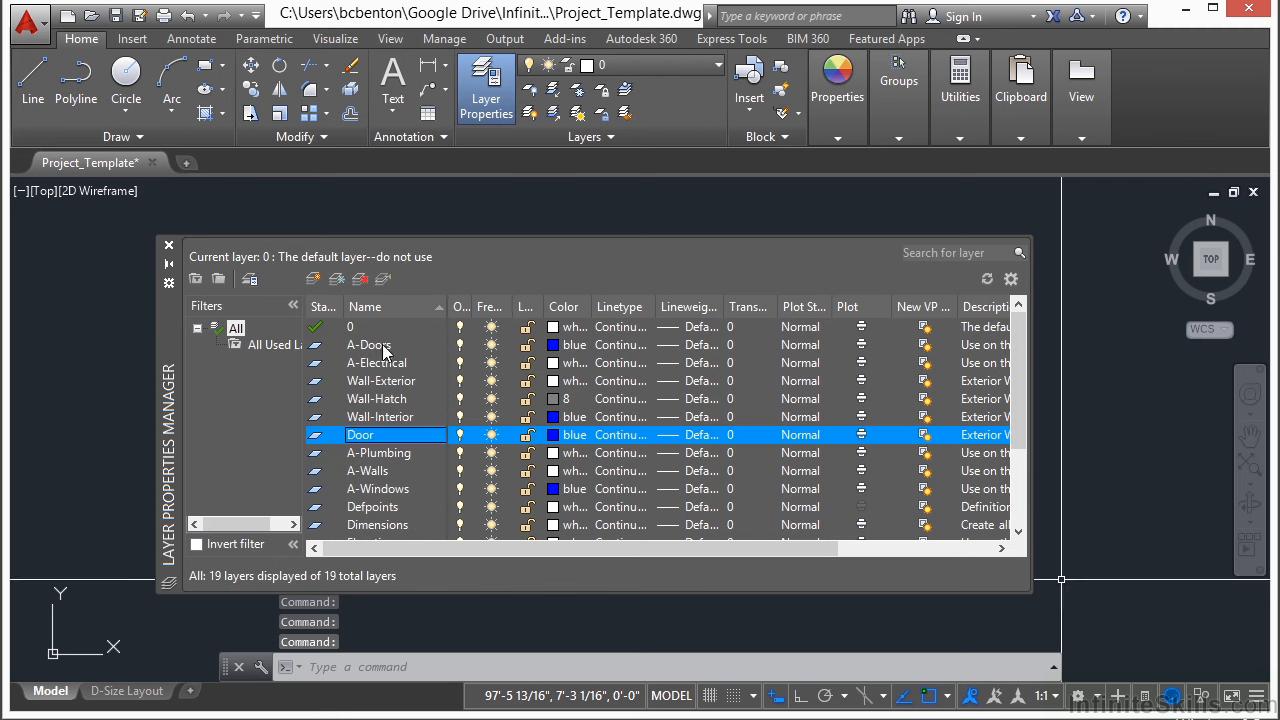
{"action": "left_click", "coordinate": [565, 435]}
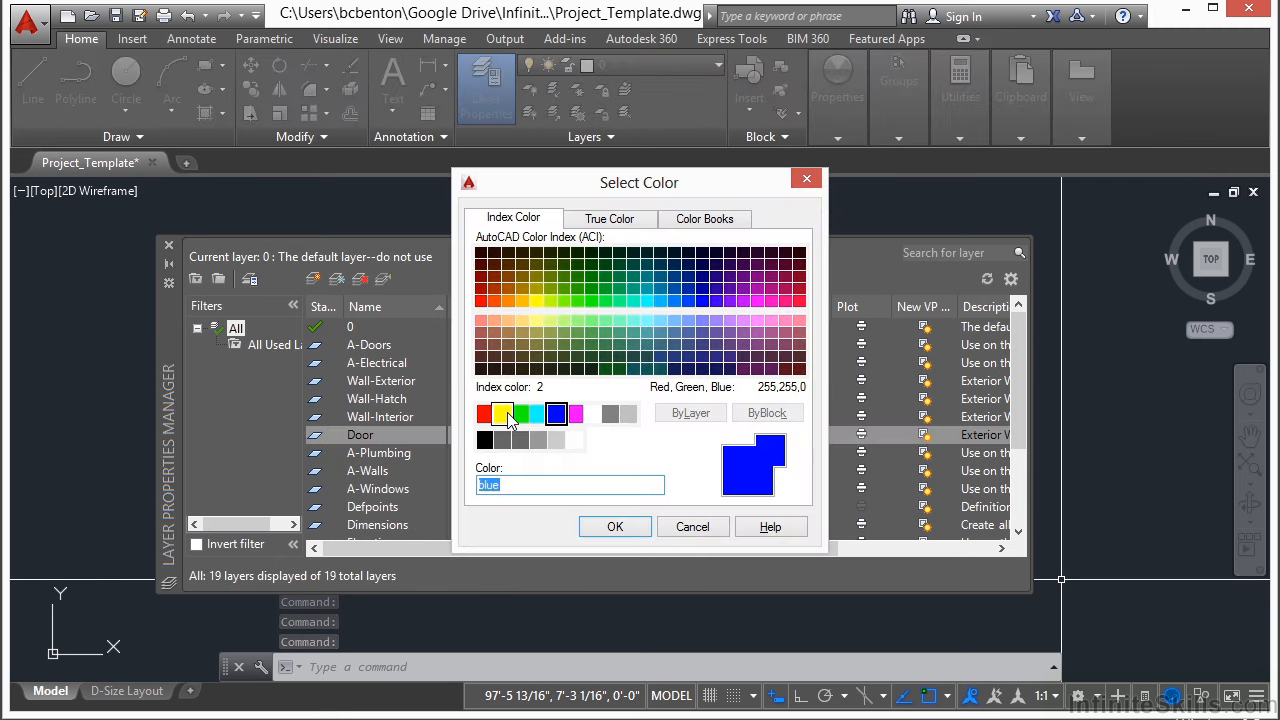
{"action": "left_click", "coordinate": [503, 414]}
{"action": "left_click", "coordinate": [614, 527]}
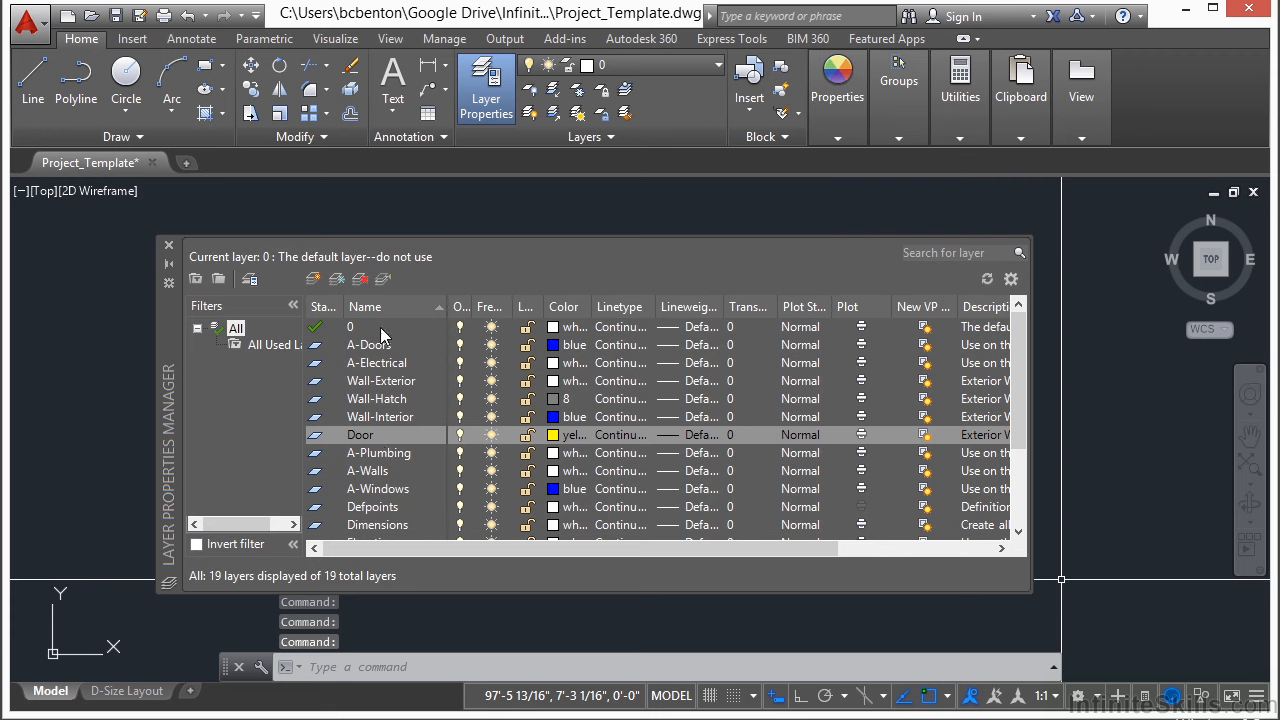
Create a new layer named Window based on Door and set its color to index color 30
{"action": "left_click", "coordinate": [313, 280]}
{"action": "type", "text": "W"}
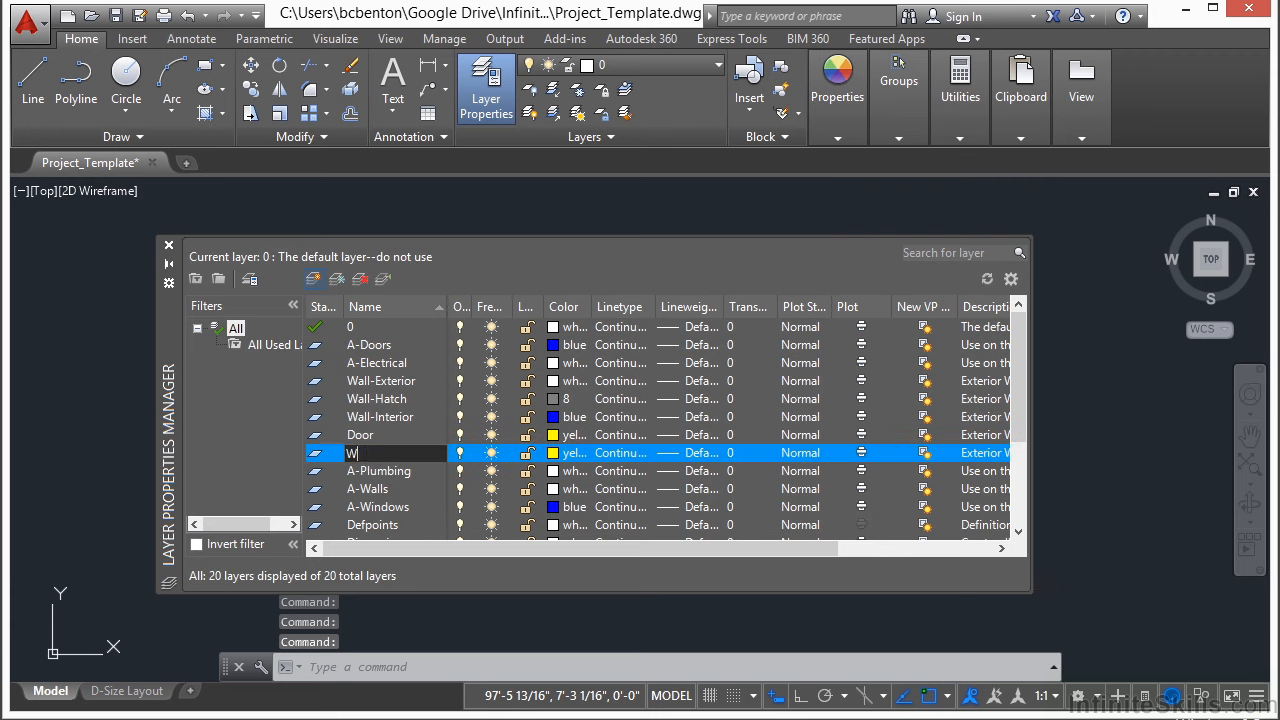
{"action": "key", "text": "Return"}
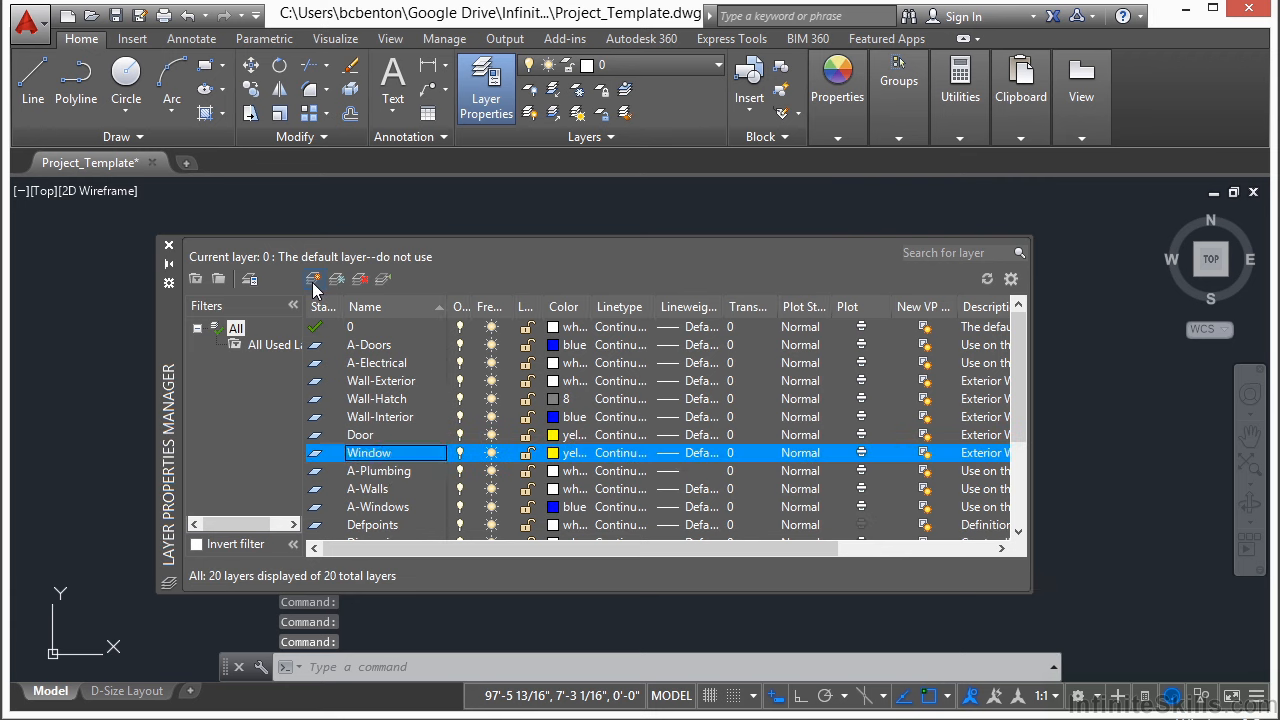
{"action": "left_click", "coordinate": [551, 454]}
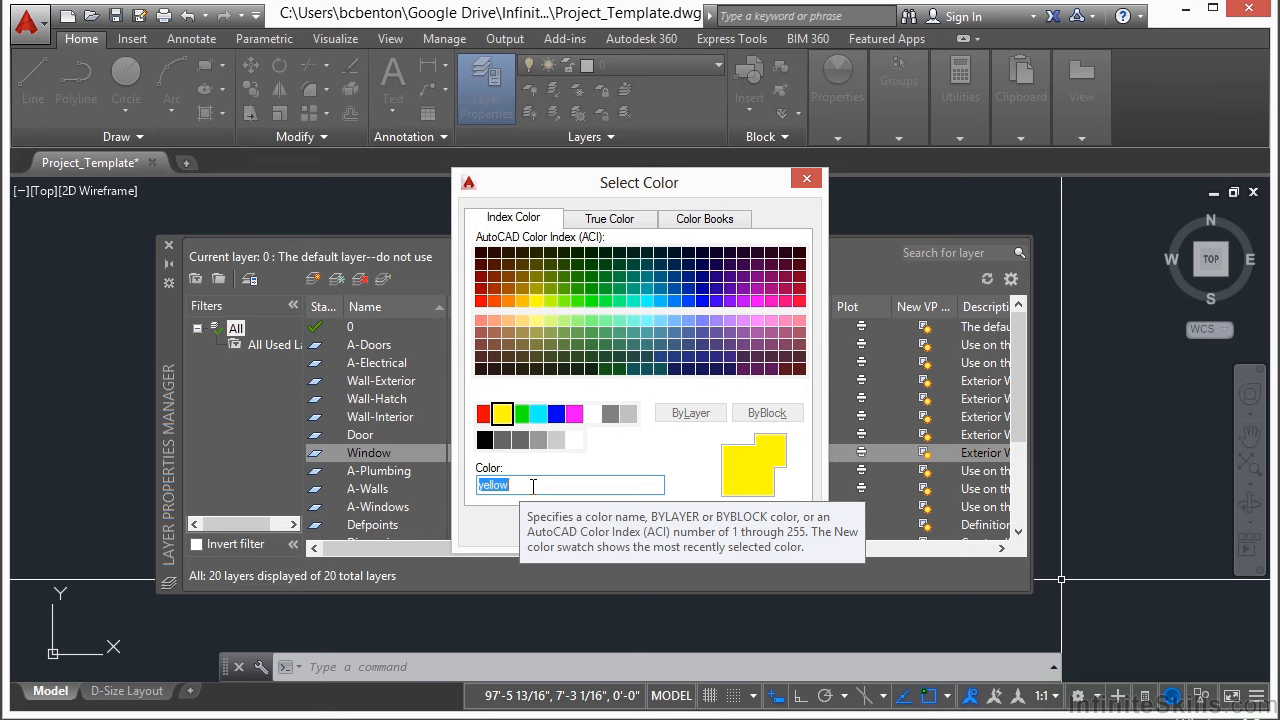
{"action": "type", "text": "30"}
{"action": "key", "text": "Return"}
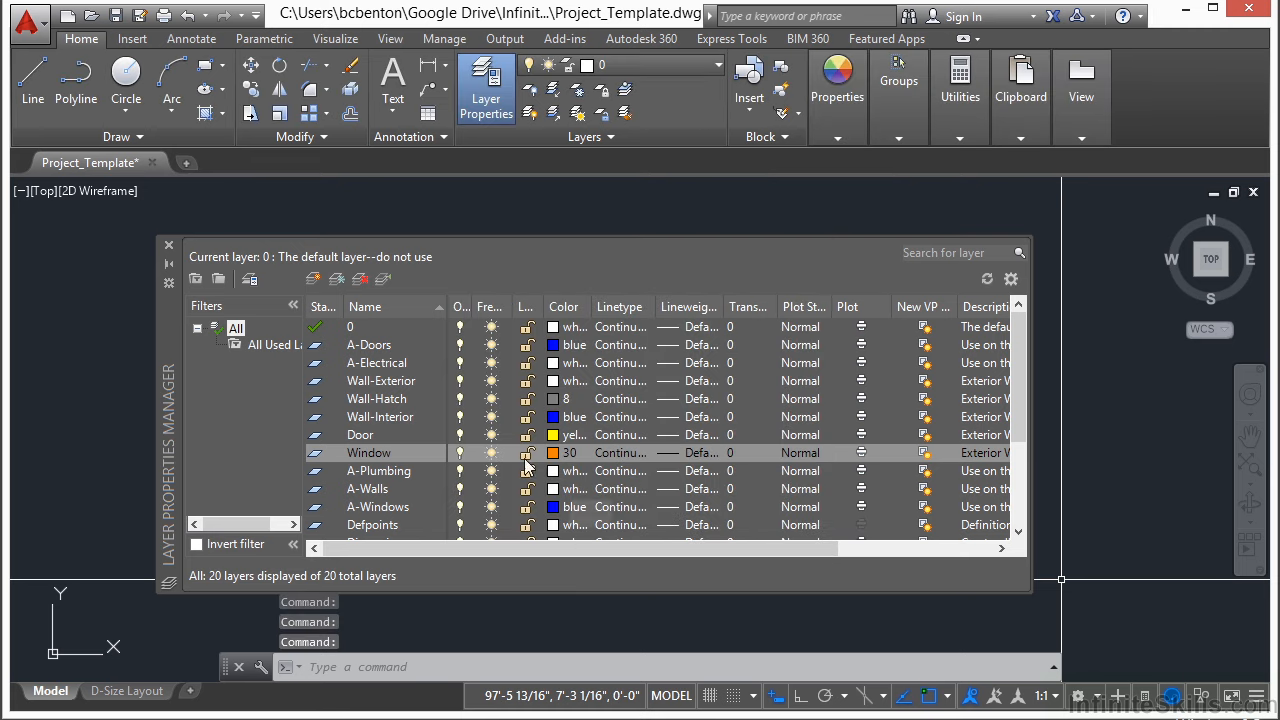
Create a new layer named Chair based on Window and set its color to magenta
{"action": "left_click", "coordinate": [313, 278]}
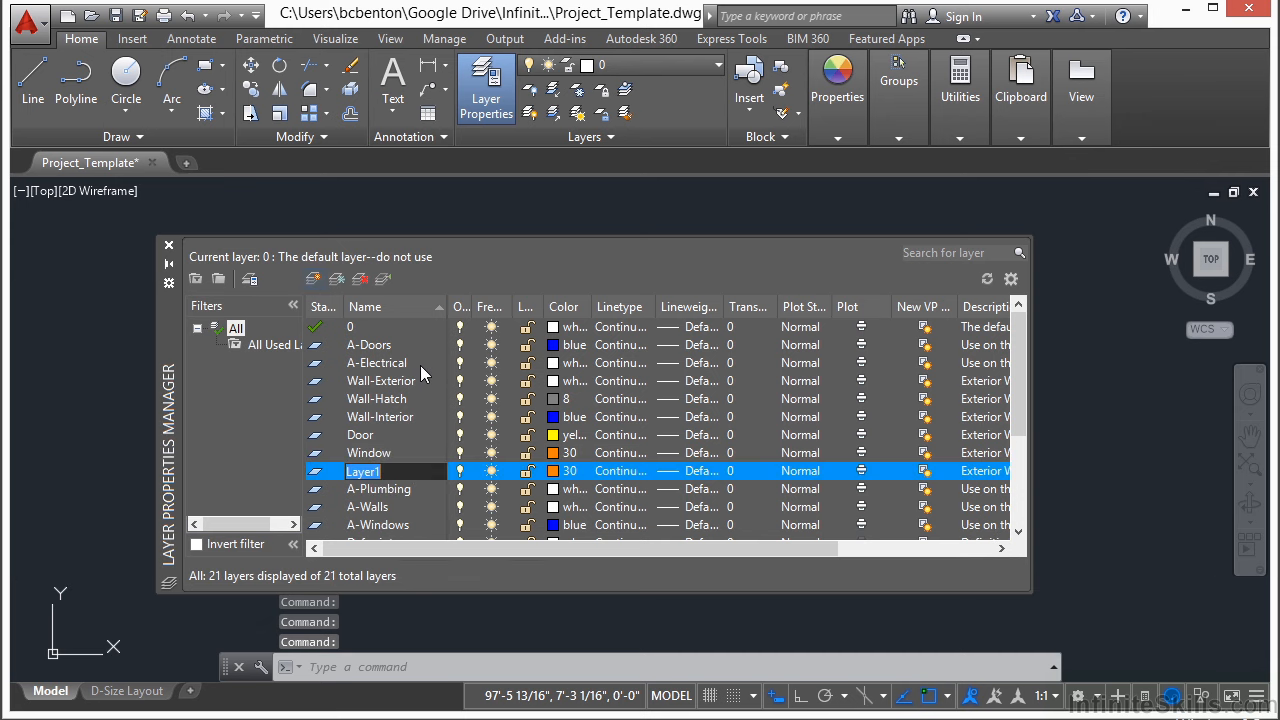
{"action": "type", "text": "Chai"}
{"action": "key", "text": "Return"}
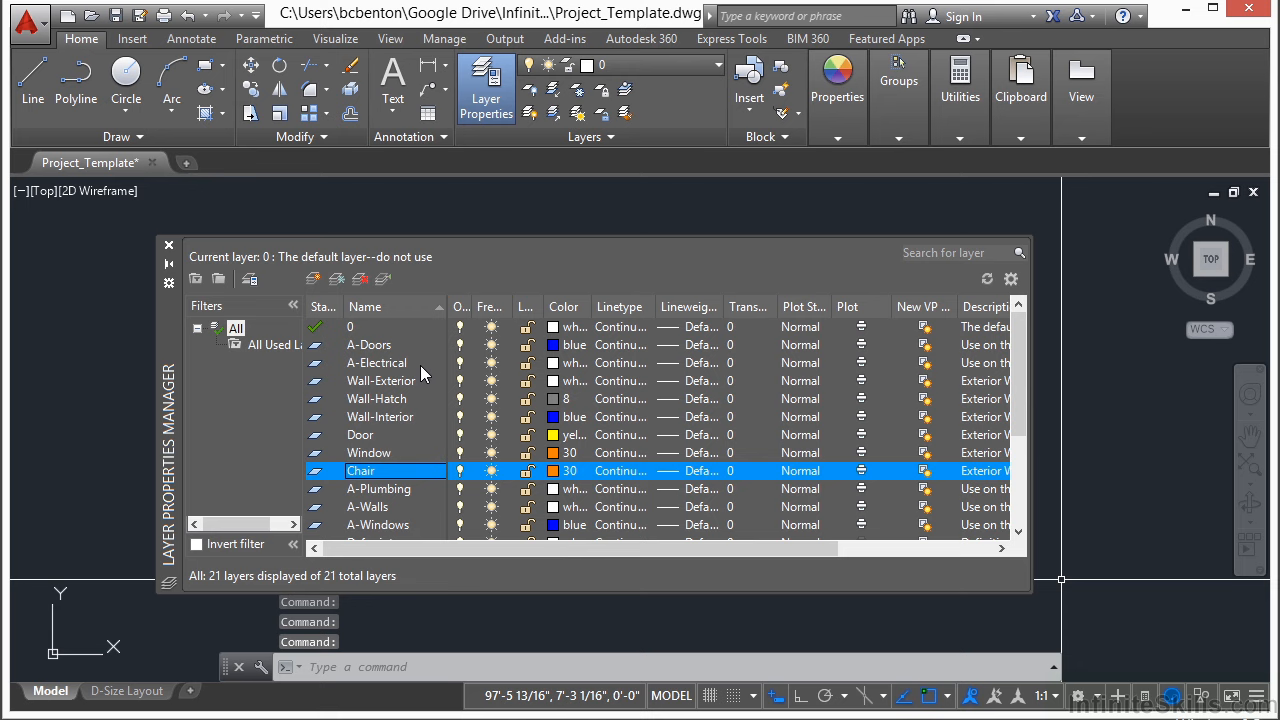
{"action": "left_click", "coordinate": [563, 470]}
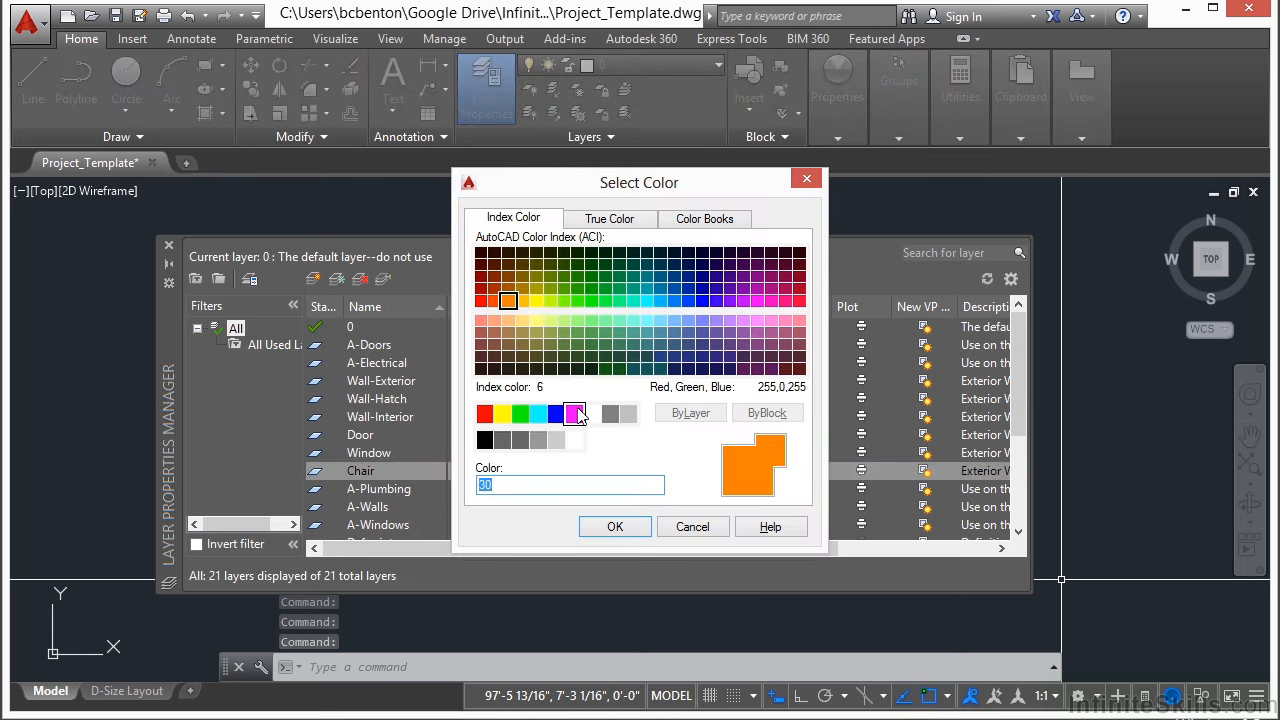
{"action": "left_click", "coordinate": [576, 413]}
{"action": "left_click", "coordinate": [616, 525]}
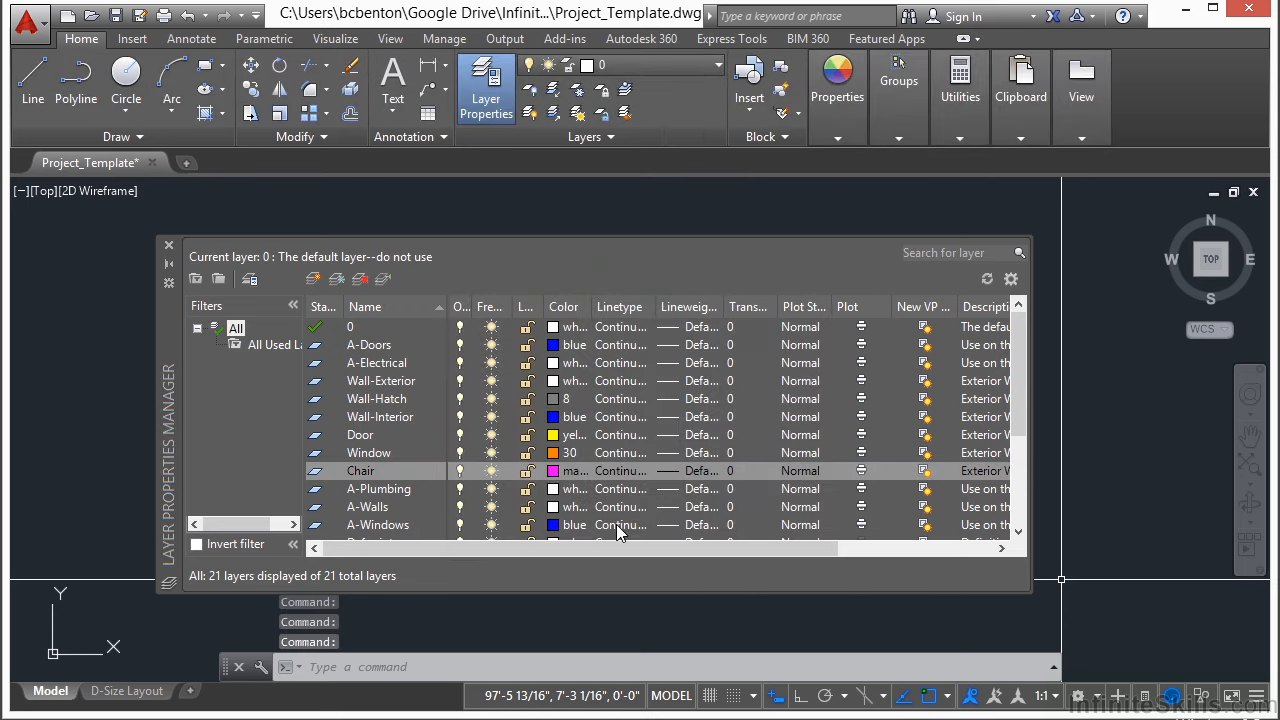
Create a new layer based on Chair and try to name it Text
{"action": "left_click", "coordinate": [330, 284]}
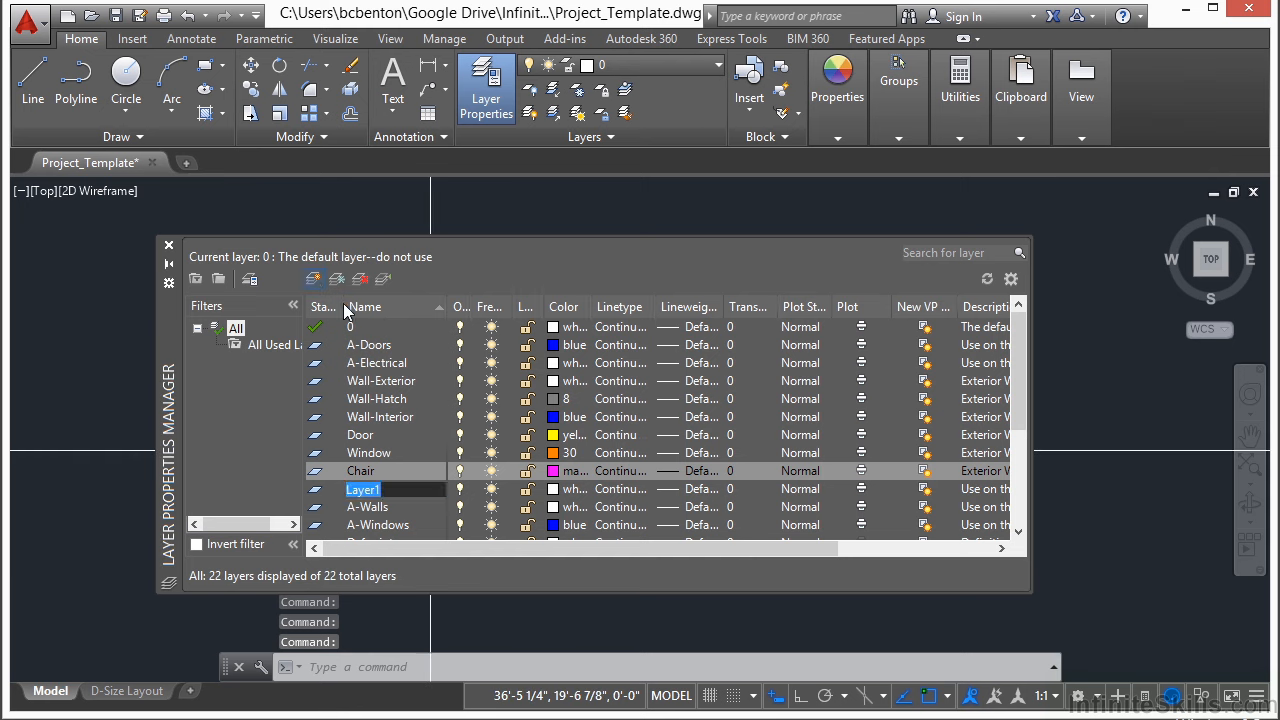
{"action": "type", "text": "Text"}
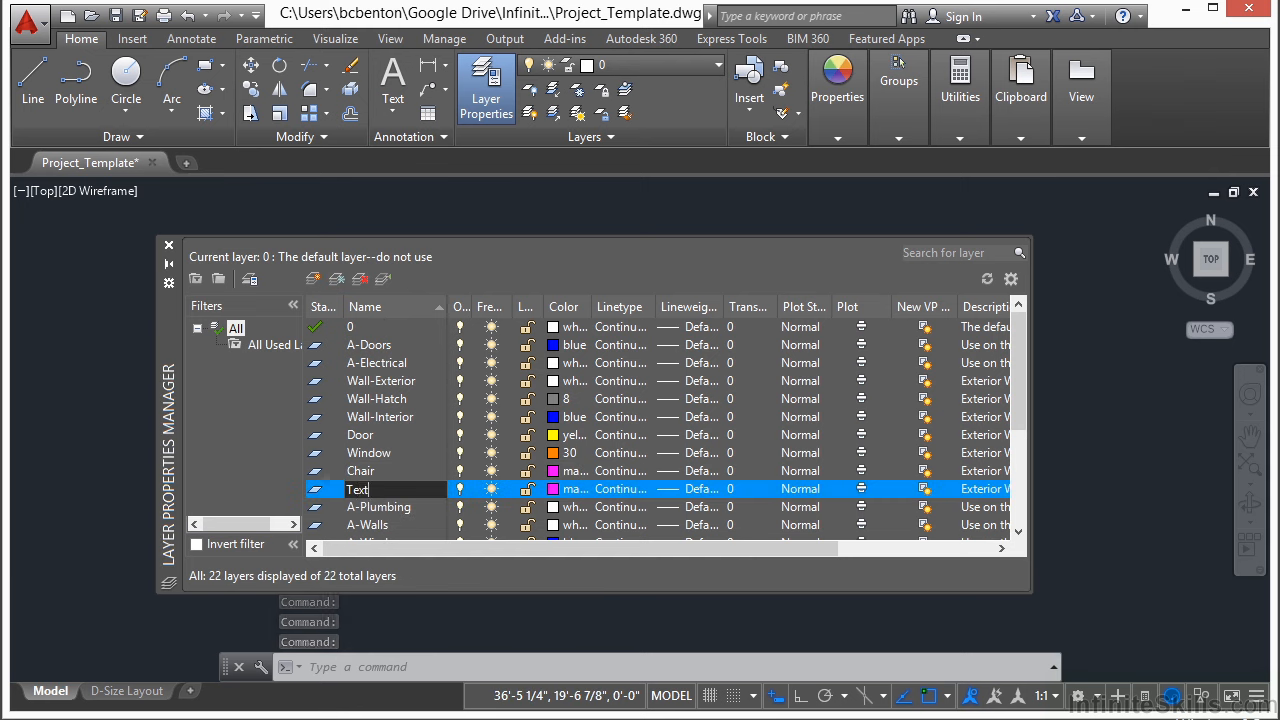
{"action": "key", "text": "Return"}
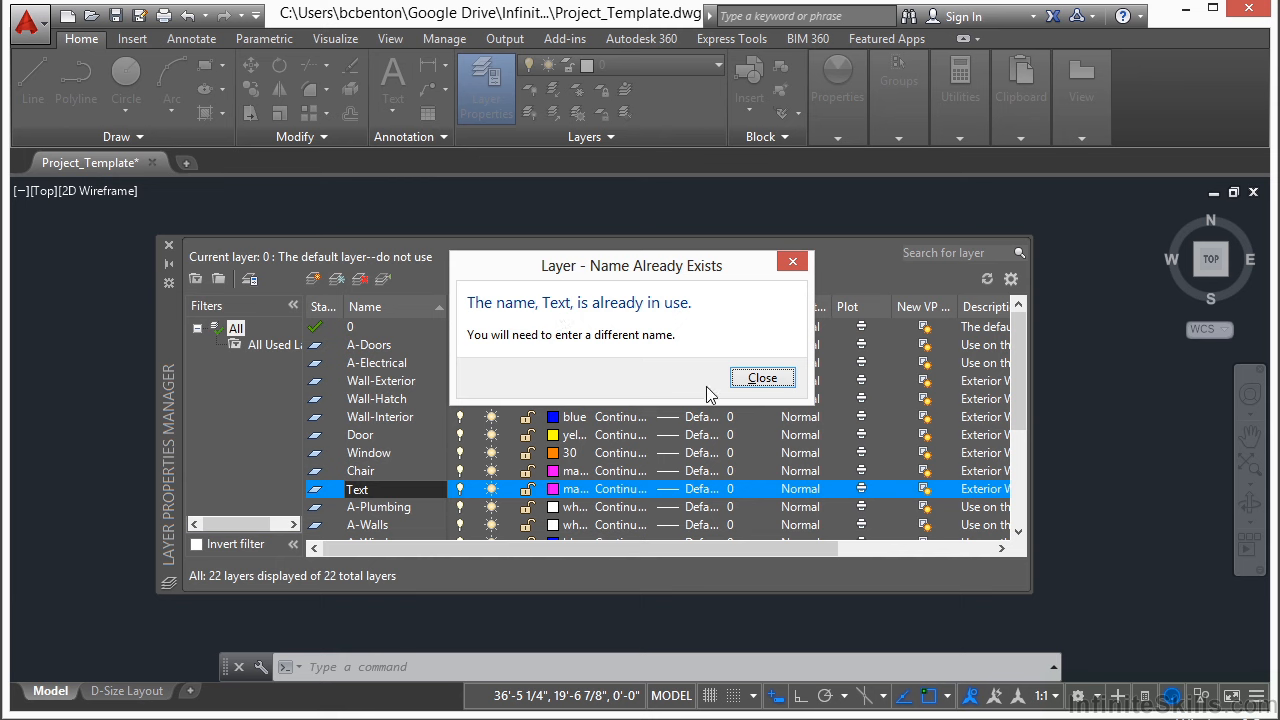
{"action": "left_click", "coordinate": [776, 378]}
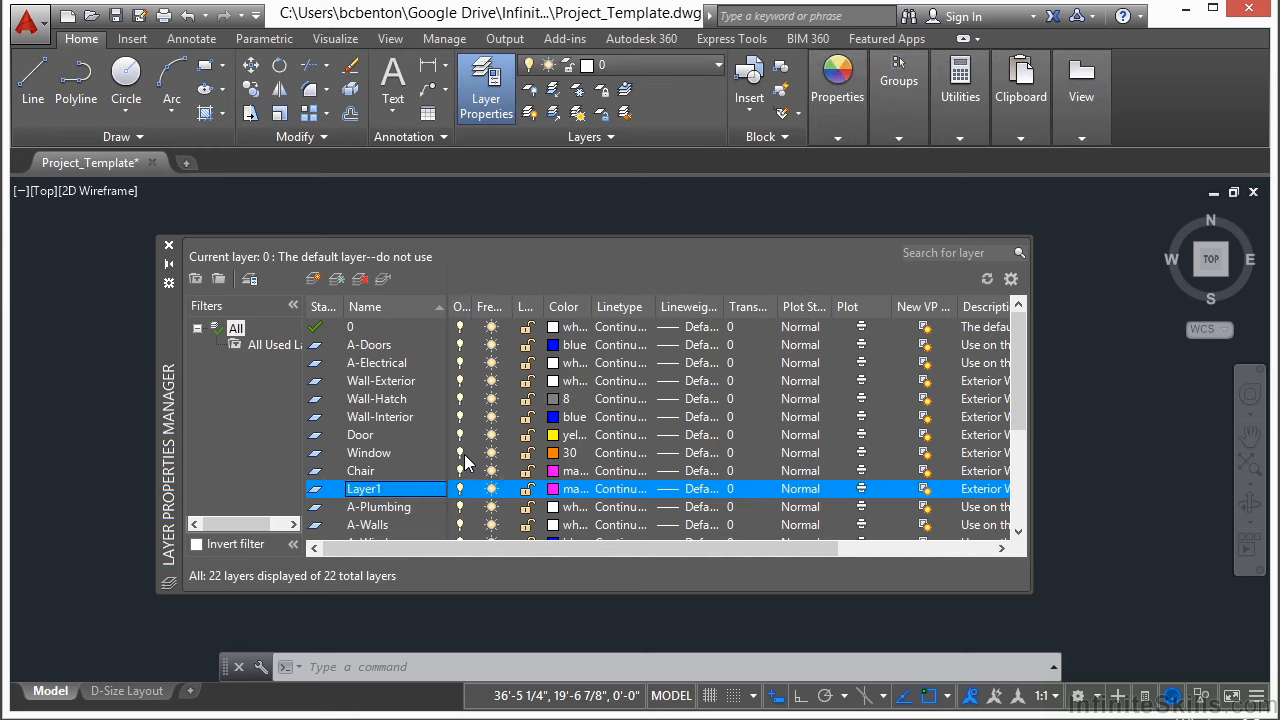
Find the existing Text layer in the layer list and set its color to white
{"action": "scroll", "coordinate": [440, 460], "scroll_direction": "down", "scroll_amount": 1}
{"action": "scroll", "coordinate": [367, 476], "scroll_direction": "down", "scroll_amount": 3}
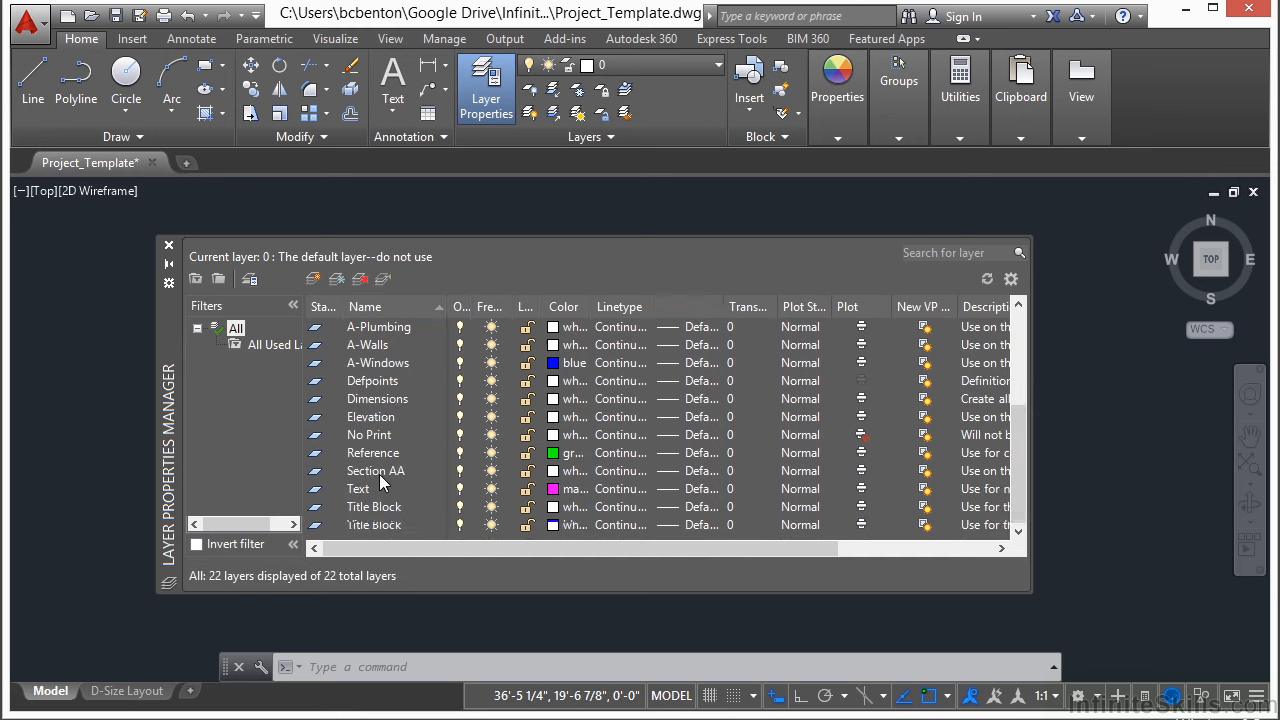
{"action": "left_click", "coordinate": [362, 490]}
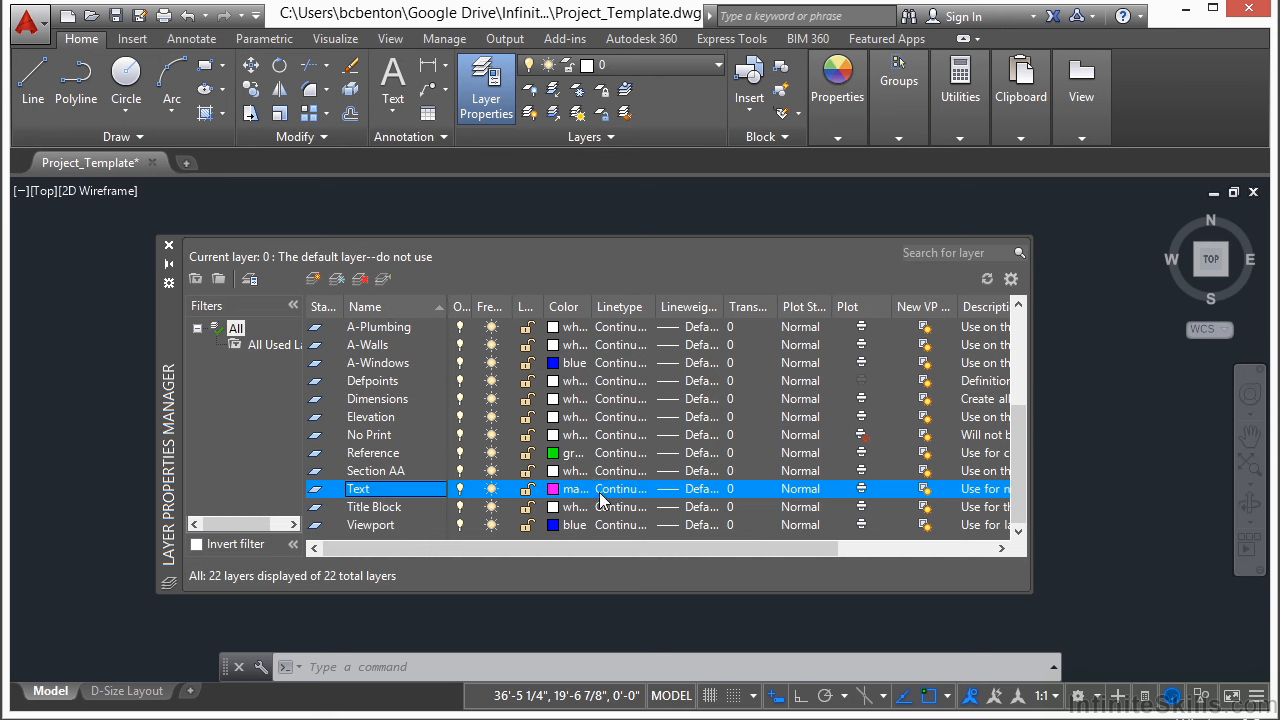
{"action": "left_click", "coordinate": [573, 497]}
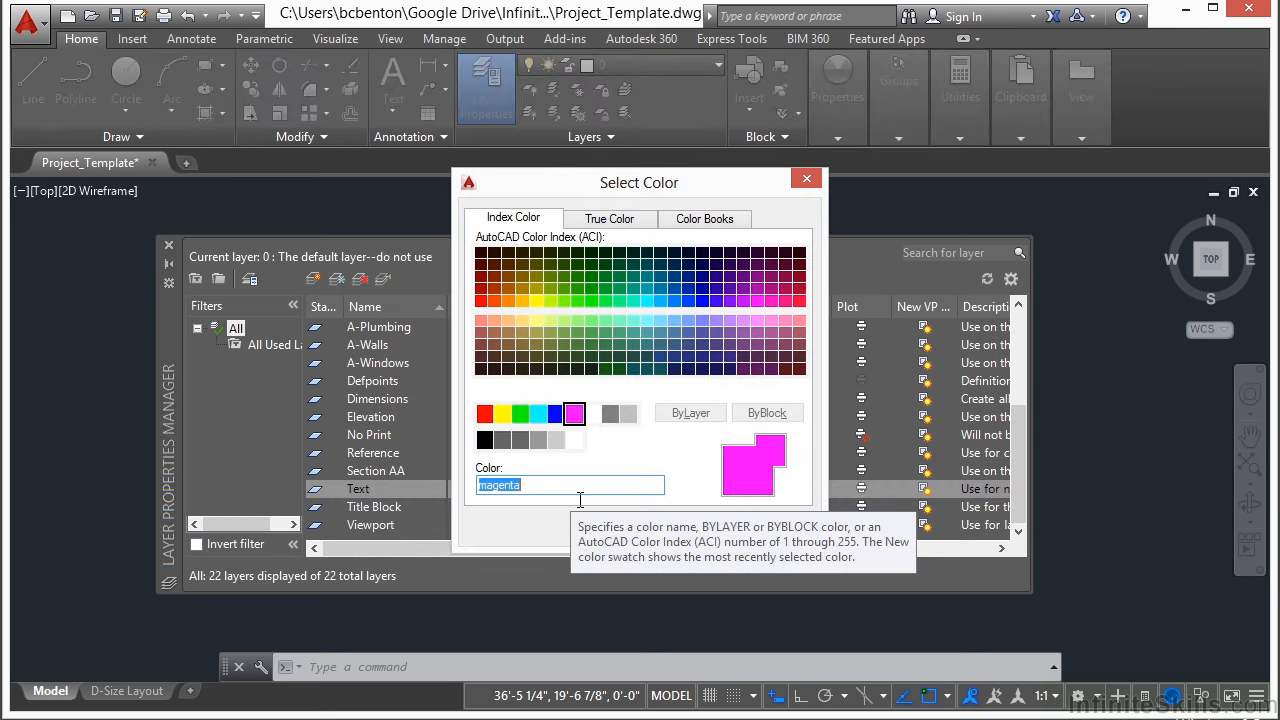
{"action": "left_click", "coordinate": [593, 414]}
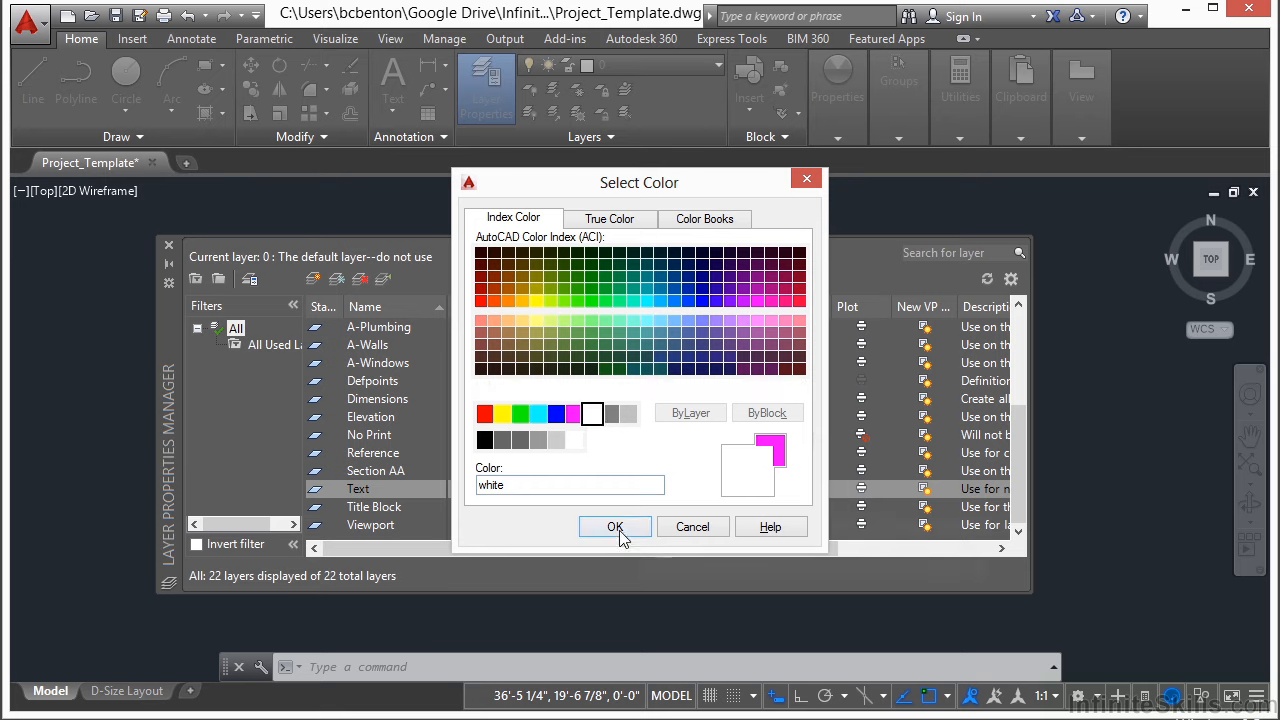
{"action": "left_click", "coordinate": [615, 526]}
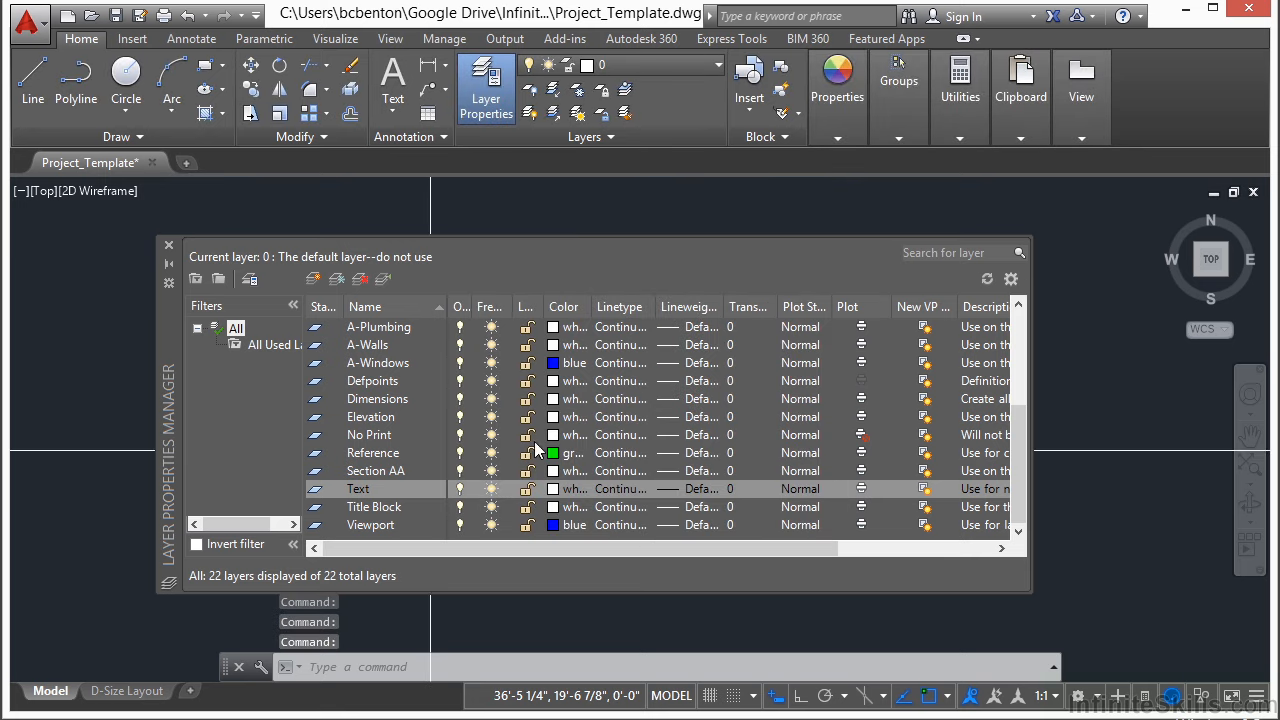
Create a new layer named Plant based on the Text layer and set its color to red
{"action": "left_click", "coordinate": [314, 279]}
{"action": "type", "text": "Pla"}
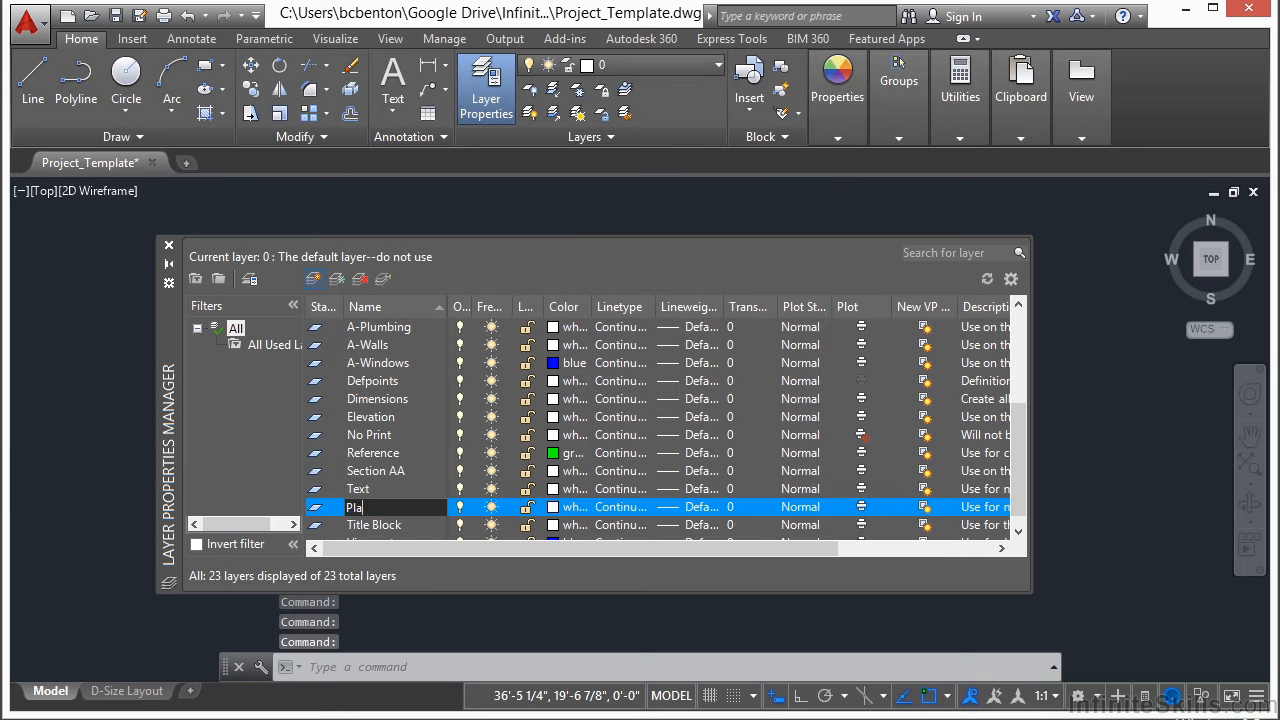
{"action": "type", "text": "nt"}
{"action": "key", "text": "Return"}
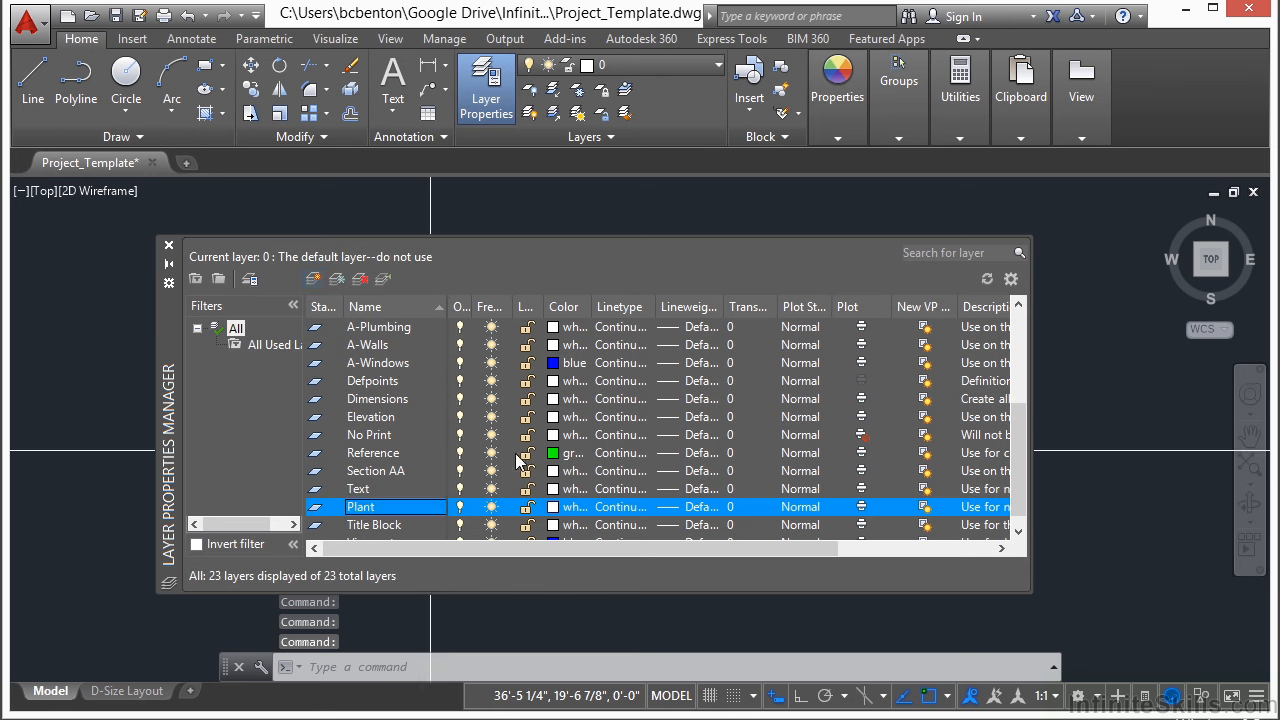
{"action": "left_click", "coordinate": [563, 511]}
{"action": "left_click", "coordinate": [484, 413]}
{"action": "left_click", "coordinate": [606, 527]}
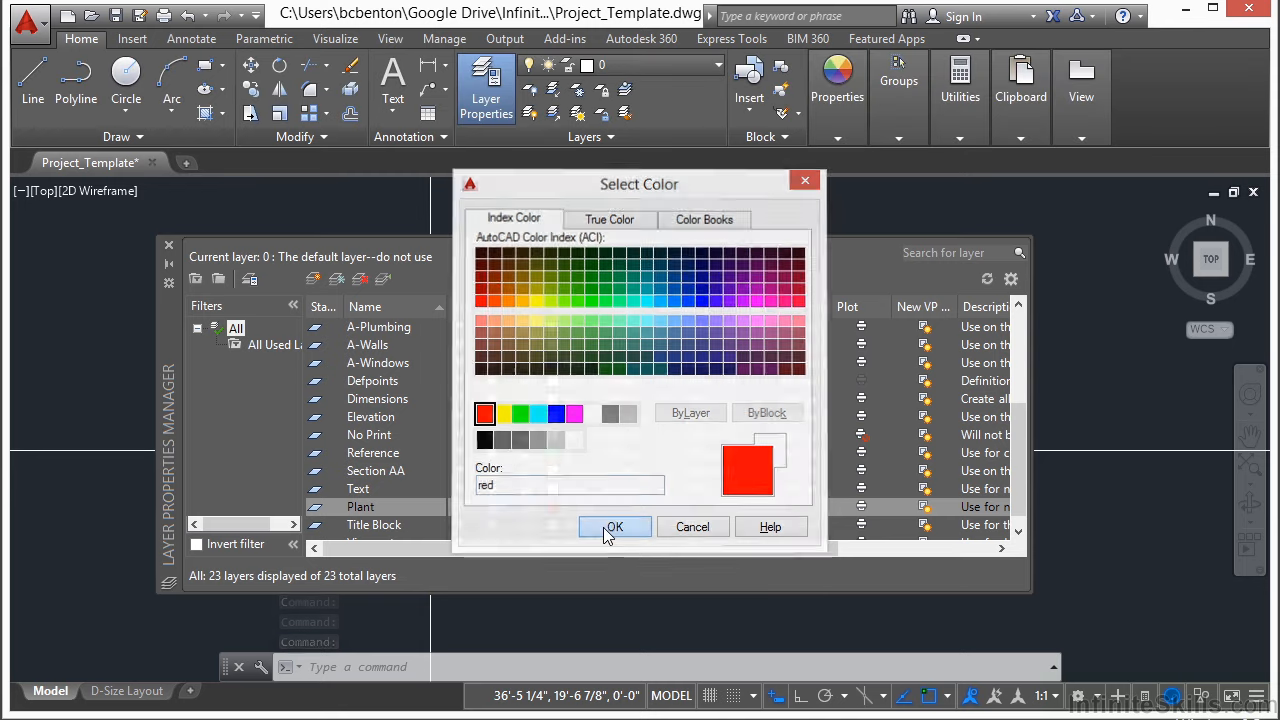
Create a new layer named Footing based on Plant and set its color to index color 8
{"action": "left_click", "coordinate": [313, 280]}
{"action": "type", "text": "Footing"}
{"action": "key", "text": "Return"}
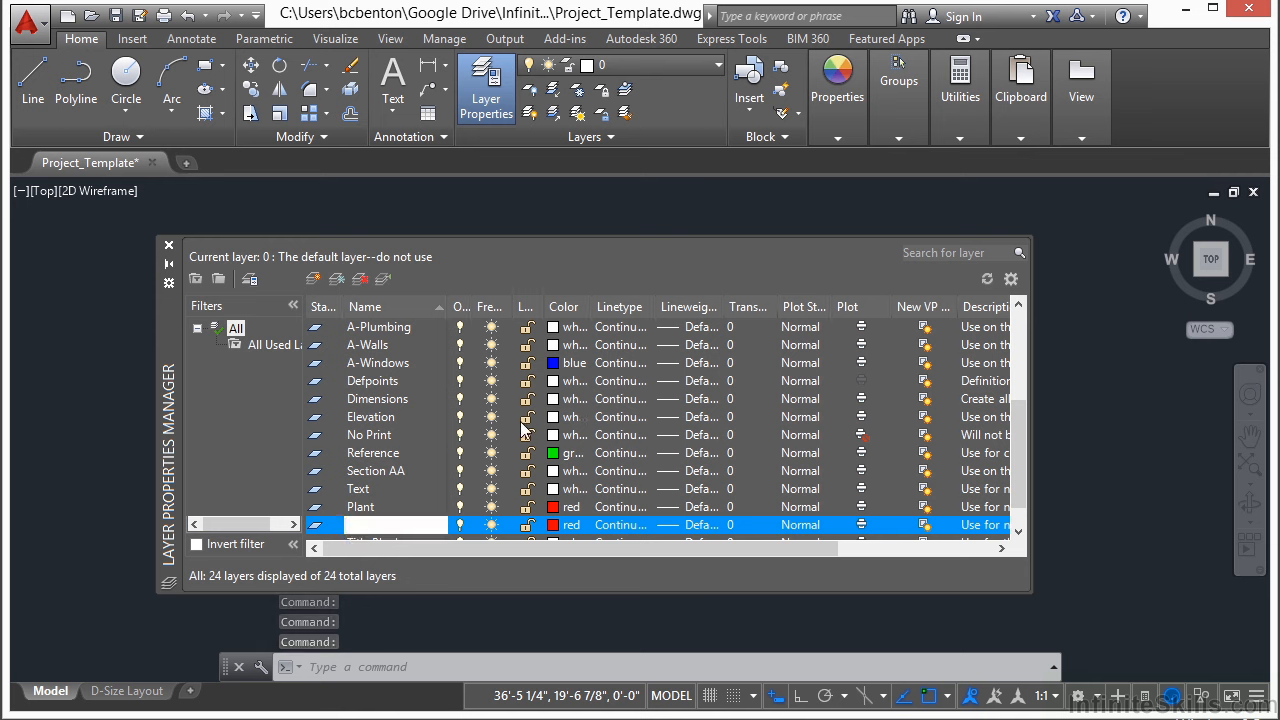
{"action": "left_click", "coordinate": [565, 525]}
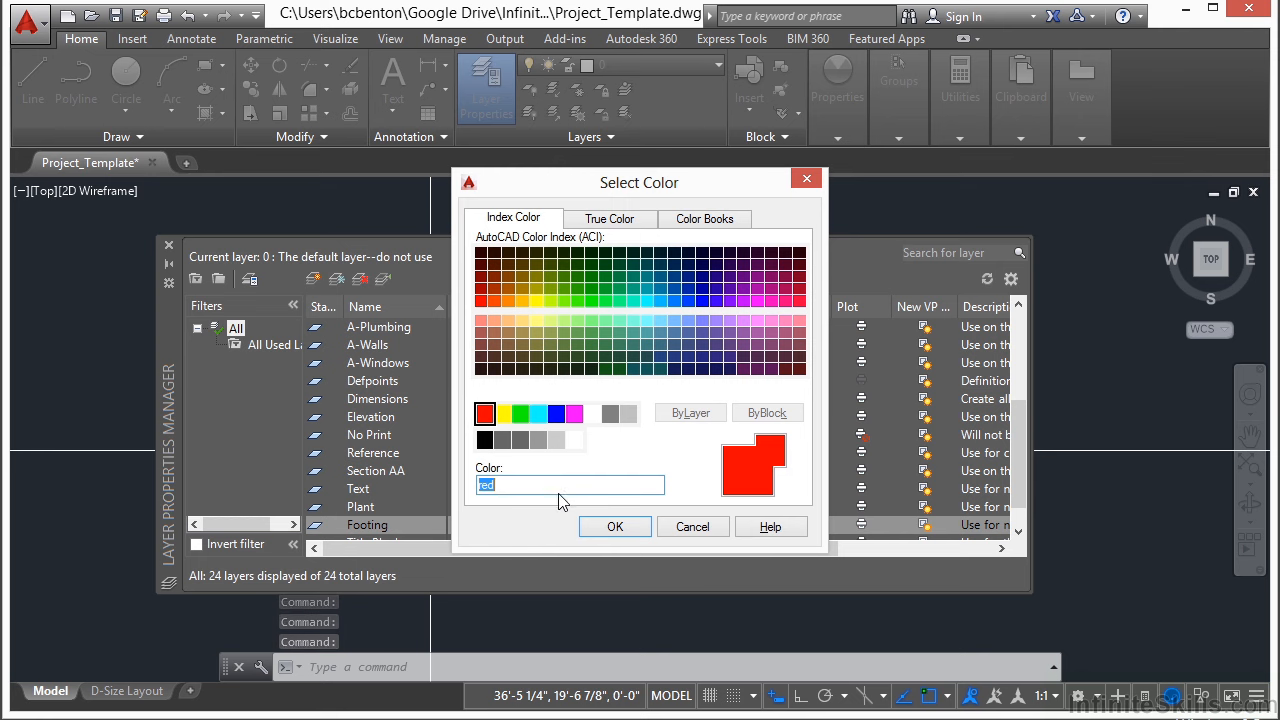
{"action": "left_click", "coordinate": [611, 413]}
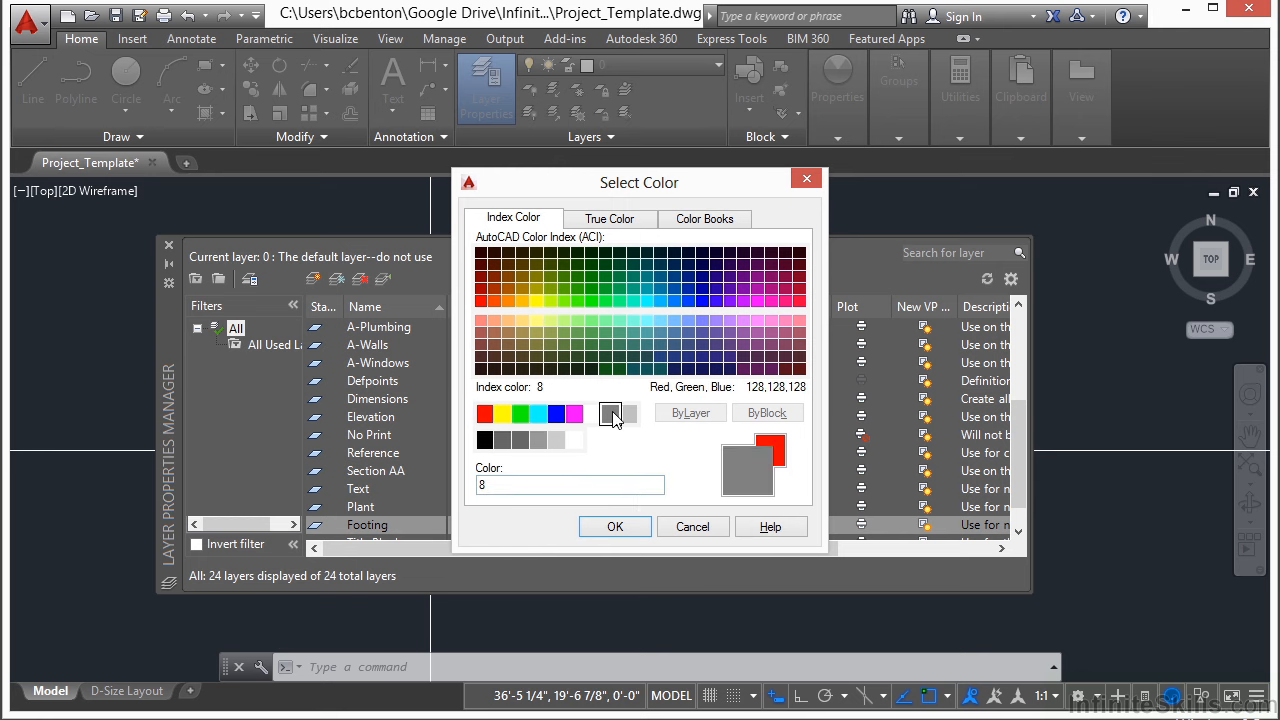
{"action": "left_click", "coordinate": [632, 527]}
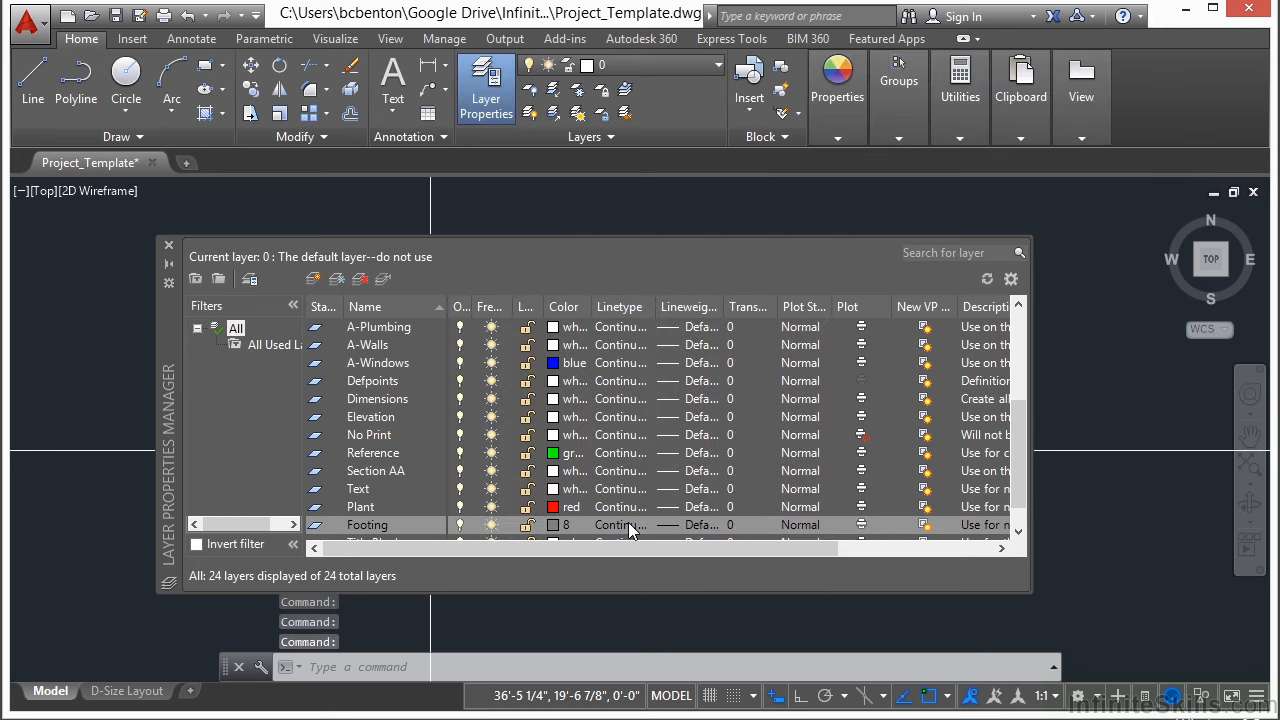
Load the HIDDEN linetype from acad.lin while choosing a linetype for the Footing layer
{"action": "left_click", "coordinate": [628, 522]}
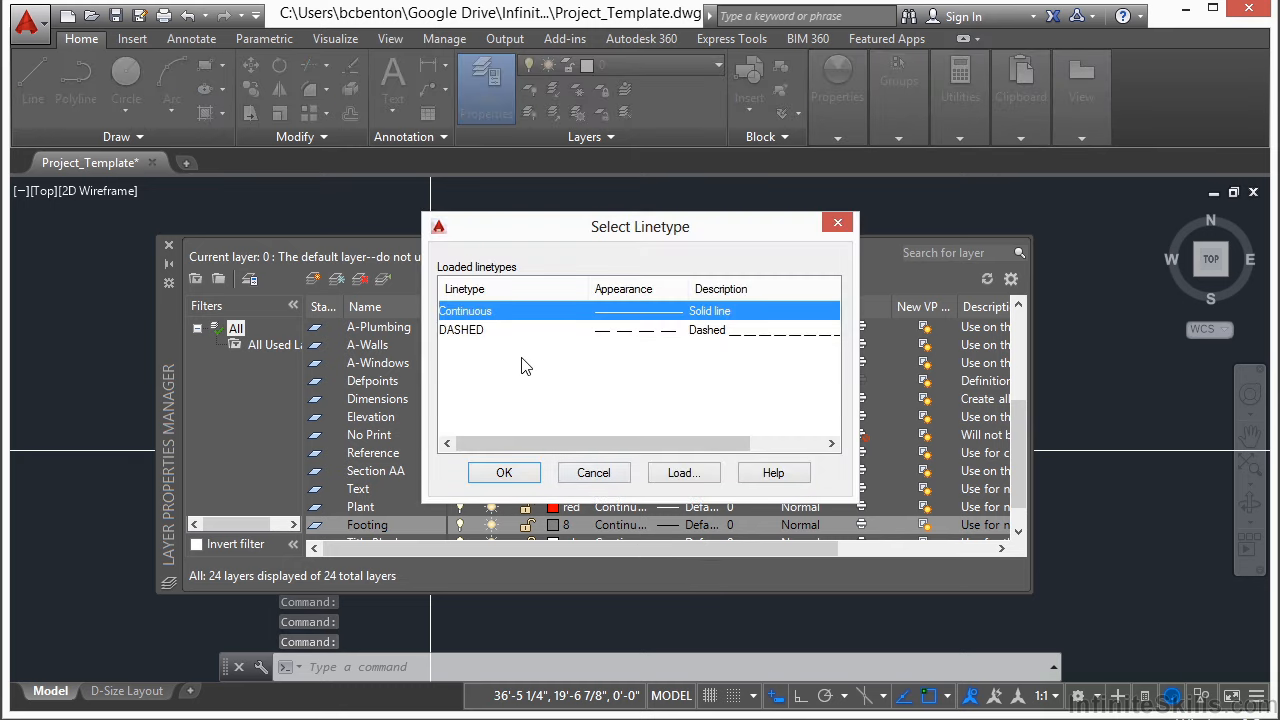
{"action": "left_click", "coordinate": [481, 330]}
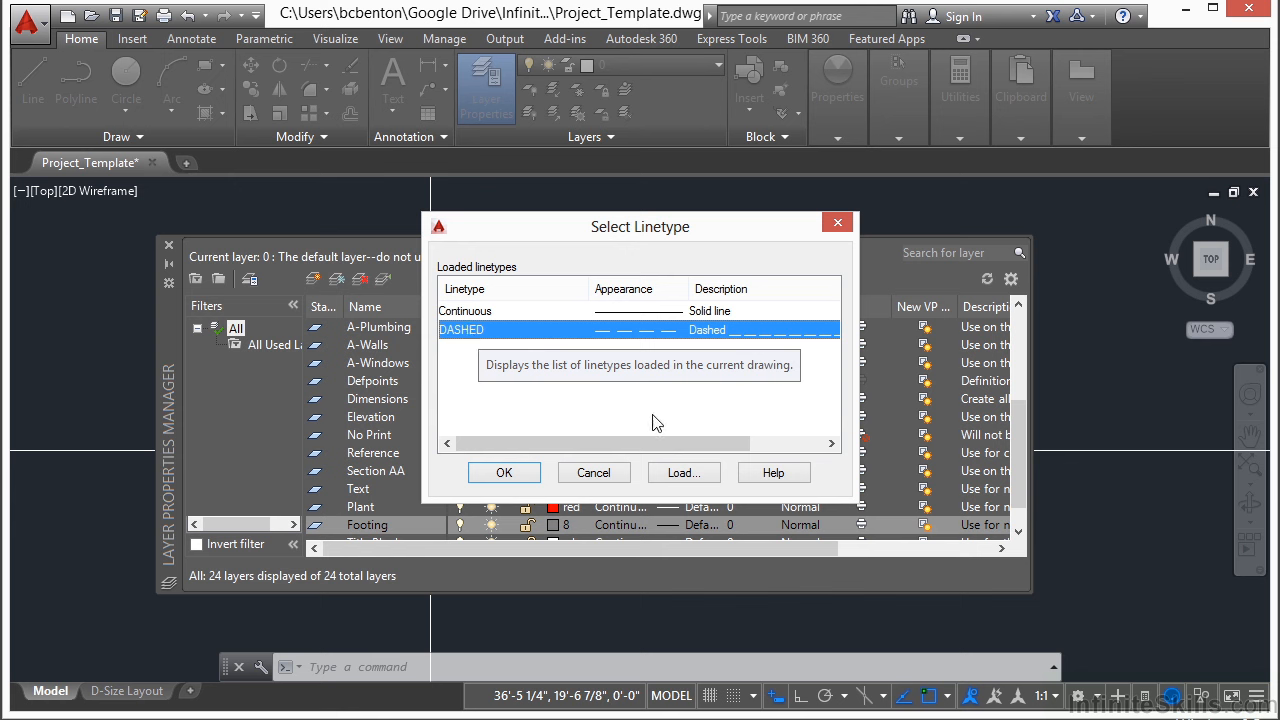
{"action": "left_click", "coordinate": [680, 473]}
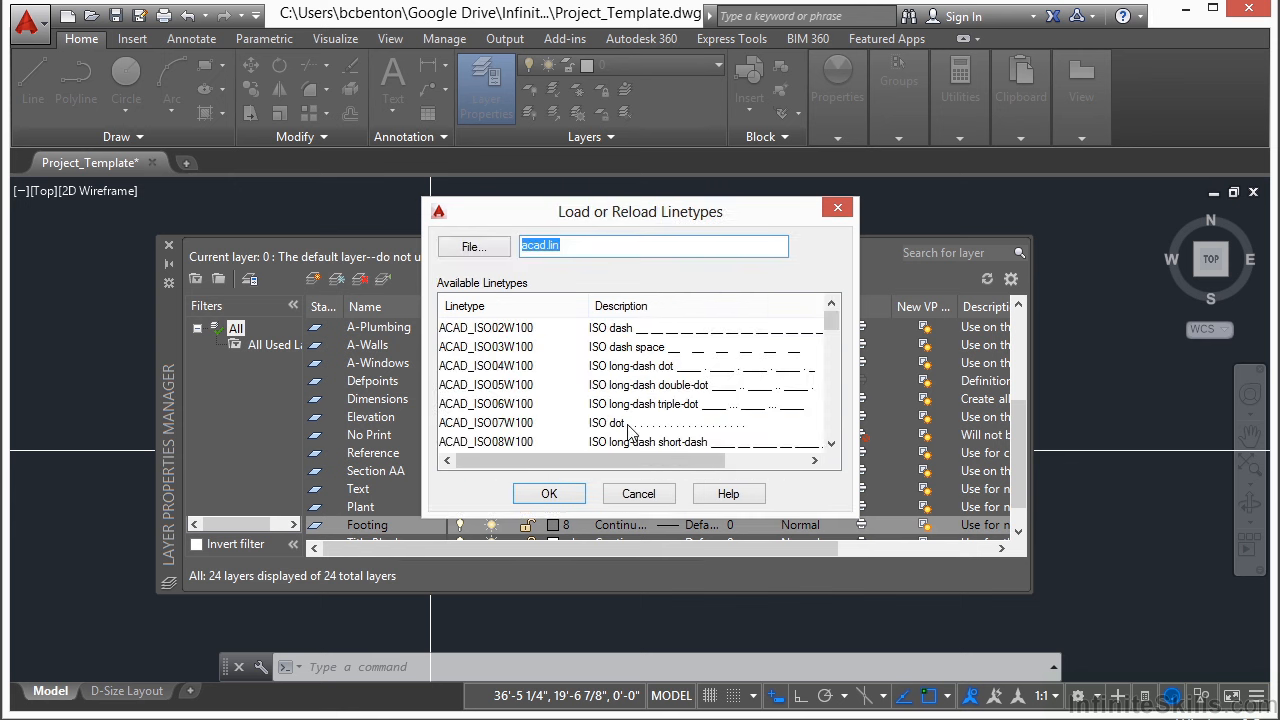
{"action": "left_click", "coordinate": [491, 366]}
{"action": "scroll", "coordinate": [518, 375], "scroll_direction": "down", "scroll_amount": 2}
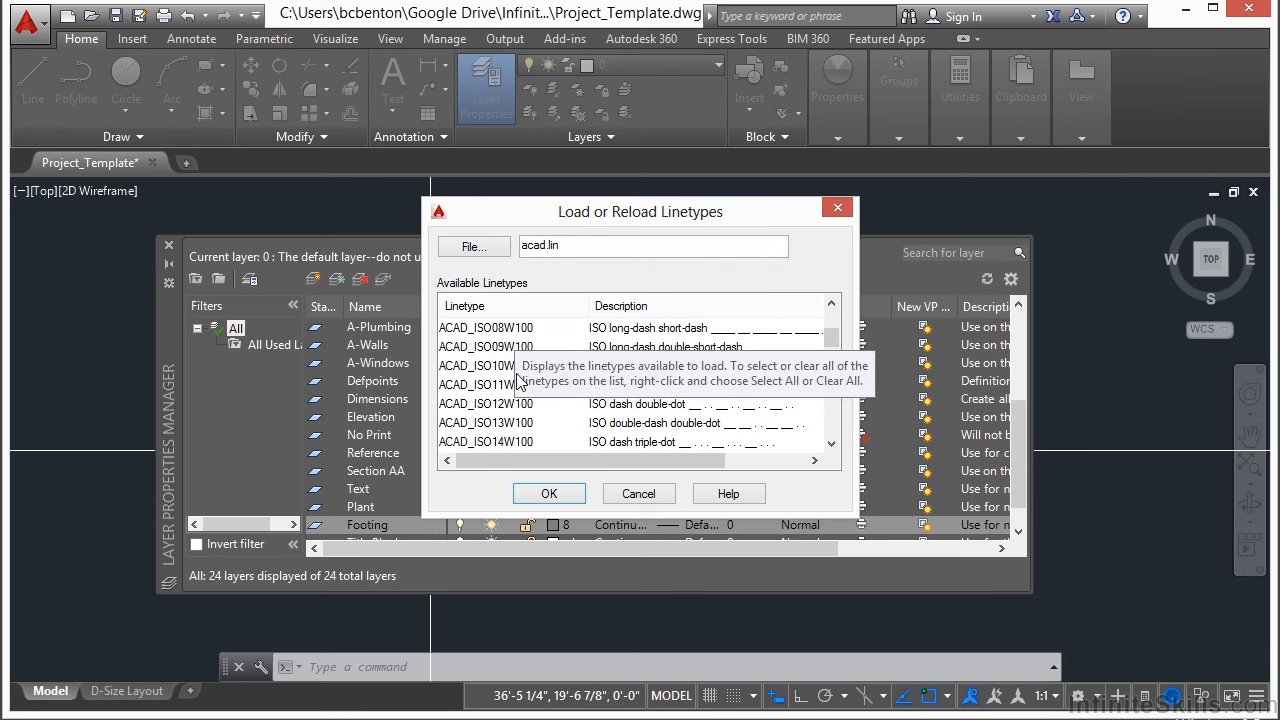
{"action": "scroll", "coordinate": [518, 380], "scroll_direction": "down", "scroll_amount": 3}
{"action": "scroll", "coordinate": [495, 392], "scroll_direction": "down", "scroll_amount": 2}
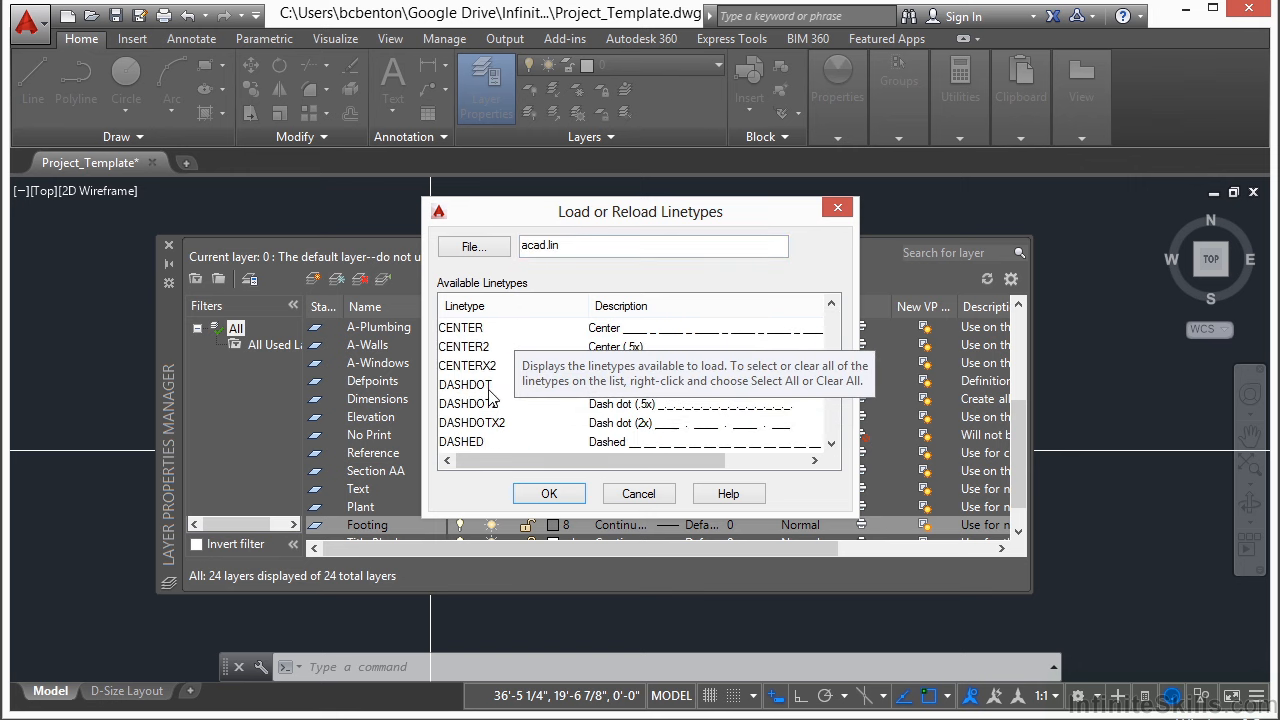
{"action": "scroll", "coordinate": [491, 398], "scroll_direction": "down", "scroll_amount": 1}
{"action": "scroll", "coordinate": [483, 406], "scroll_direction": "down", "scroll_amount": 3}
{"action": "left_click", "coordinate": [476, 386]}
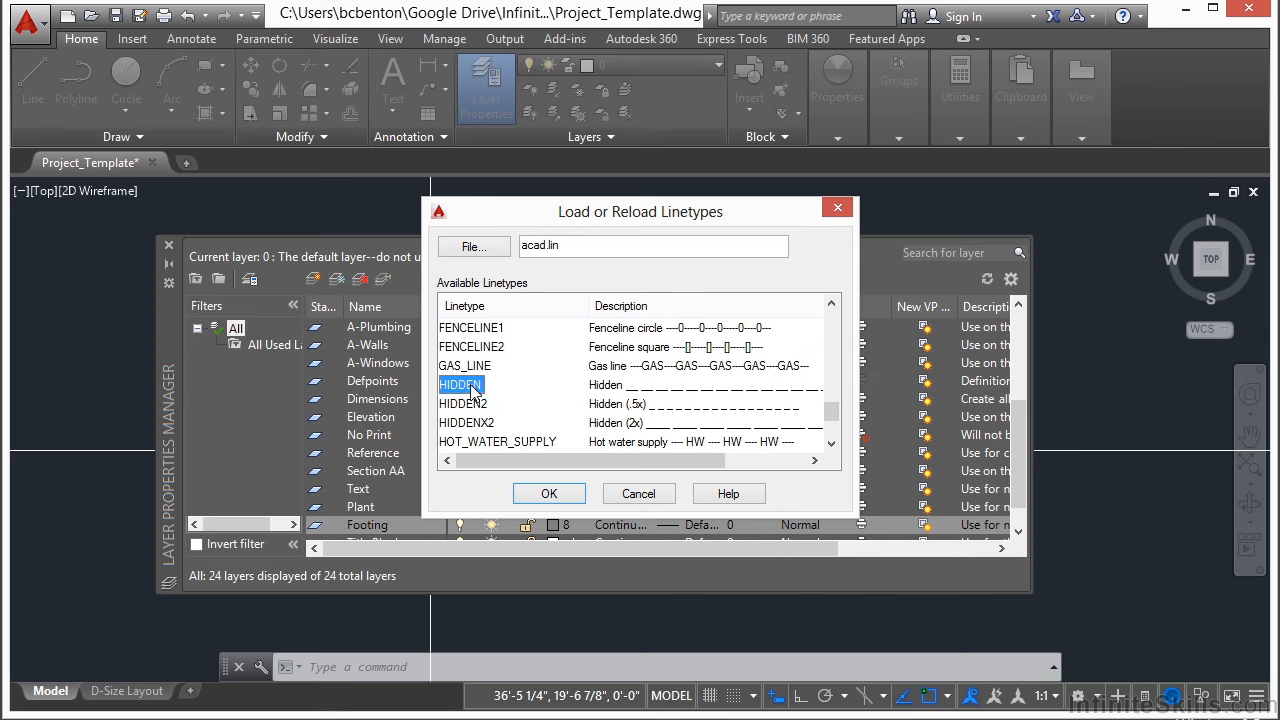
{"action": "left_click", "coordinate": [562, 496]}
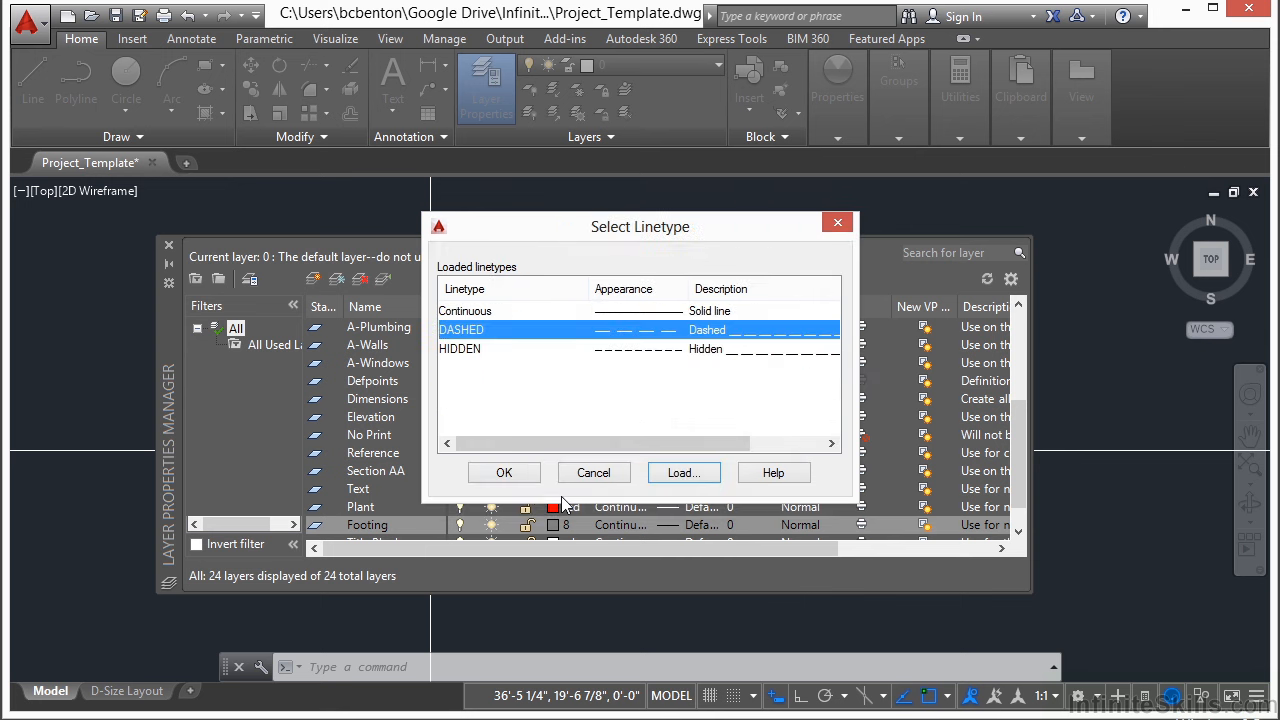
Assign the HIDDEN linetype to the Footing layer and save the drawing
{"action": "left_click", "coordinate": [470, 349]}
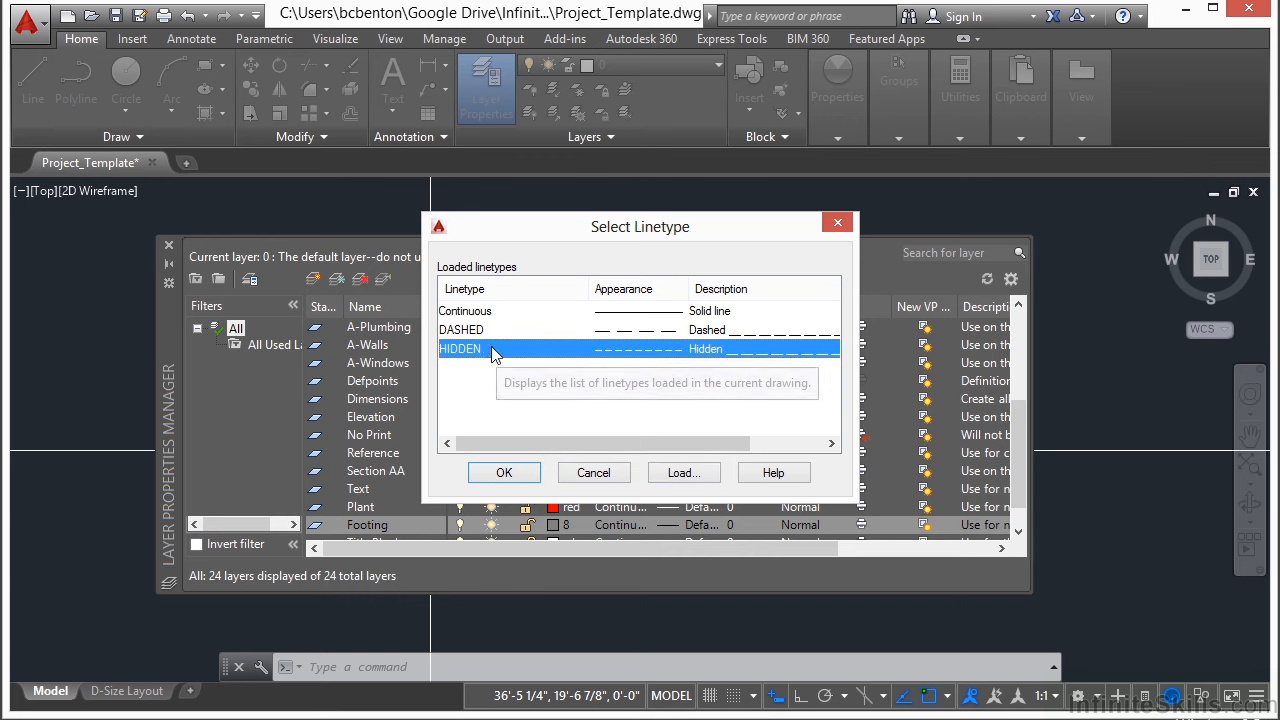
{"action": "left_click", "coordinate": [504, 473]}
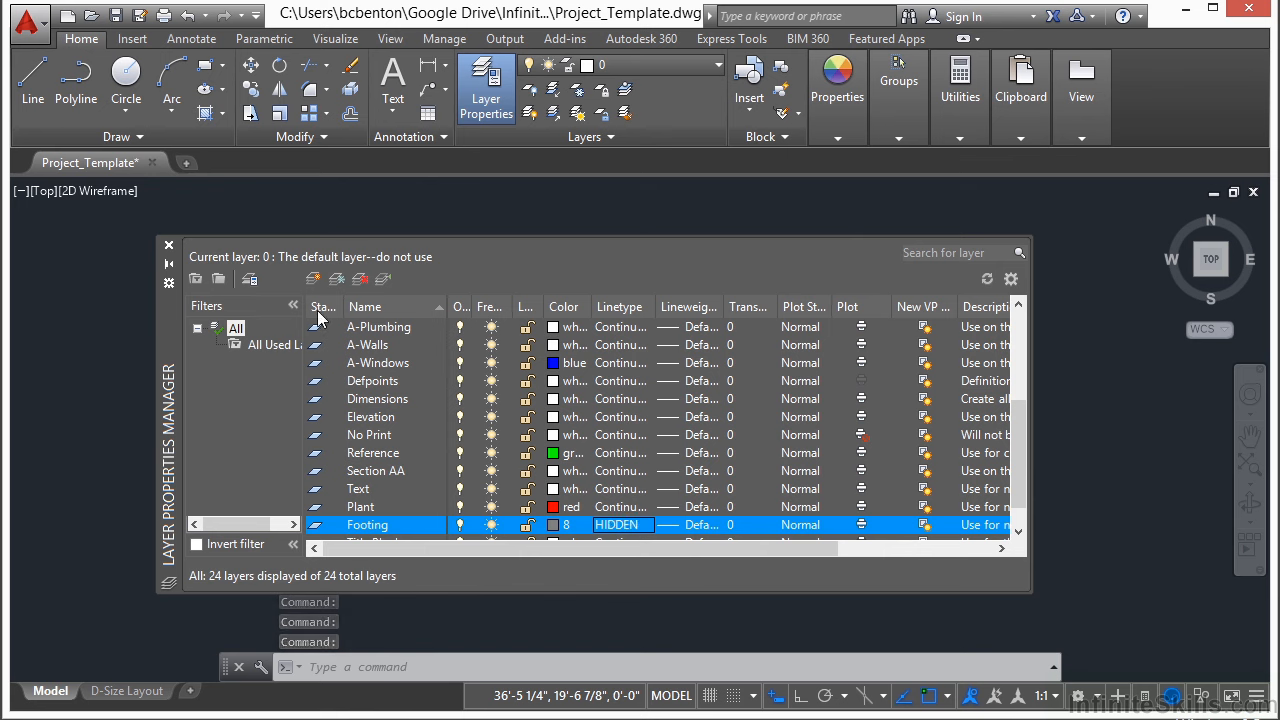
{"action": "left_click", "coordinate": [116, 16]}
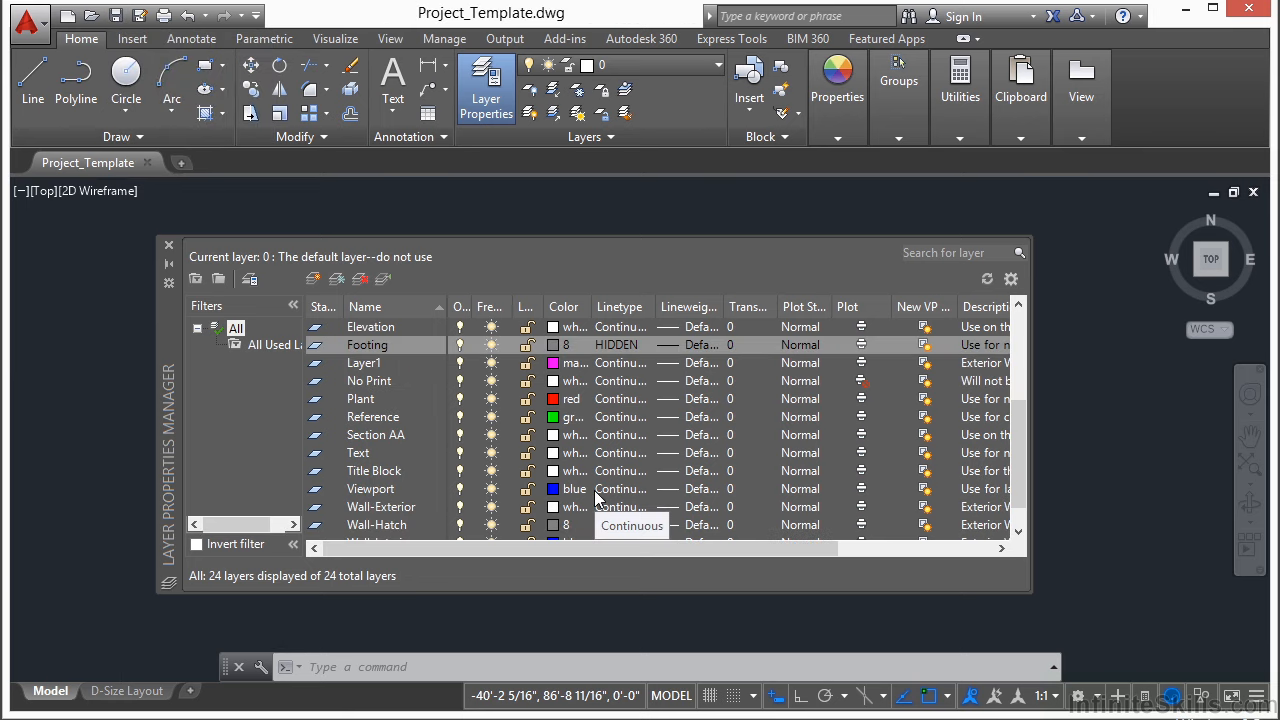